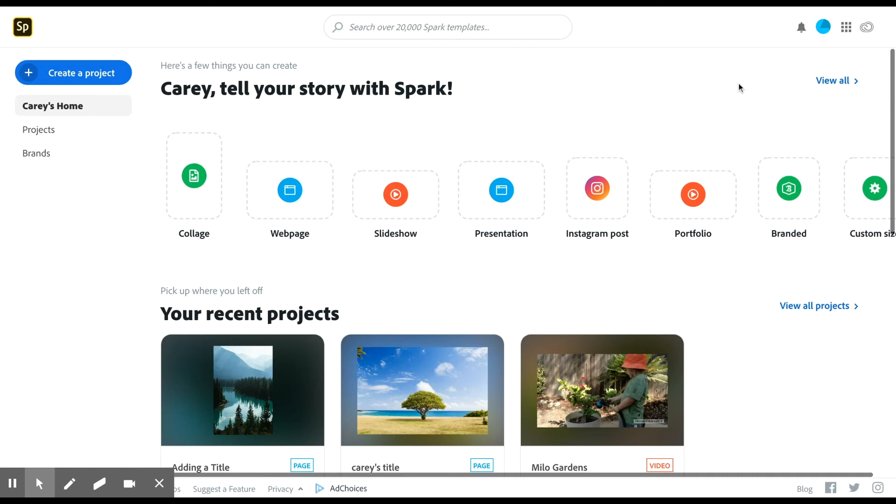
- Browse the full project template gallery and create a new web page project
left_click(846, 85)
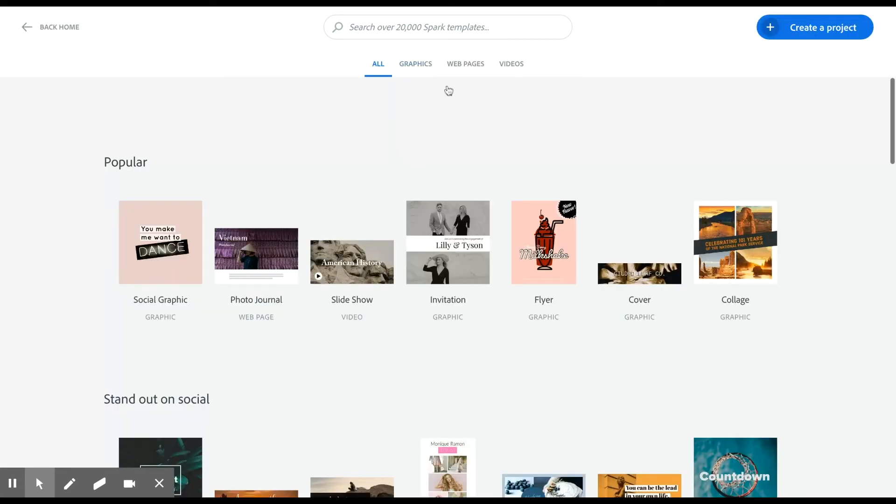
scroll(856, 342, "down", 5)
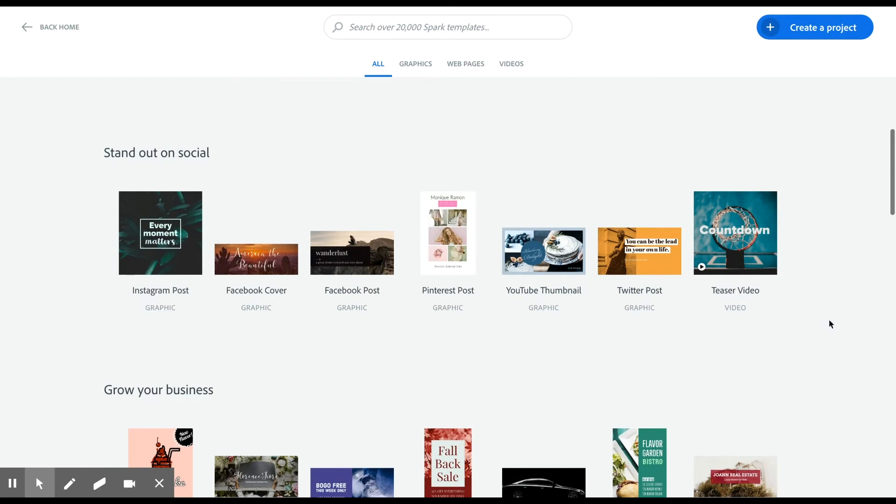
scroll(829, 319, "up", 5)
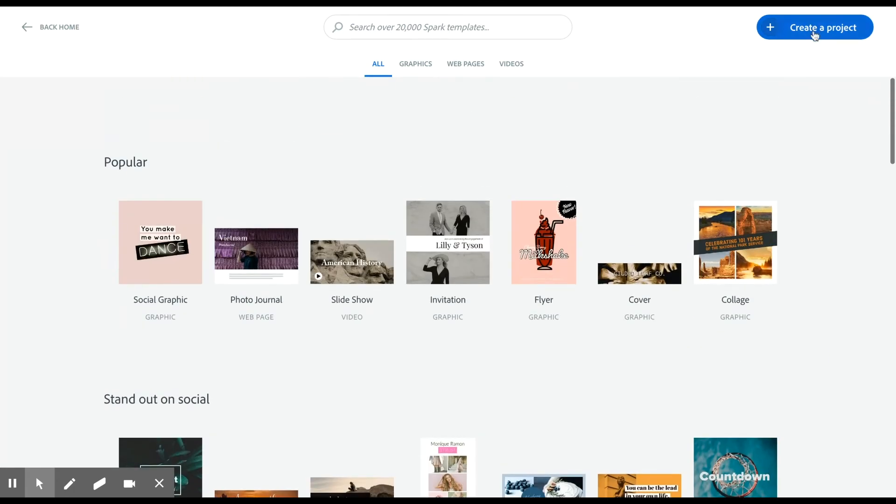
left_click(815, 34)
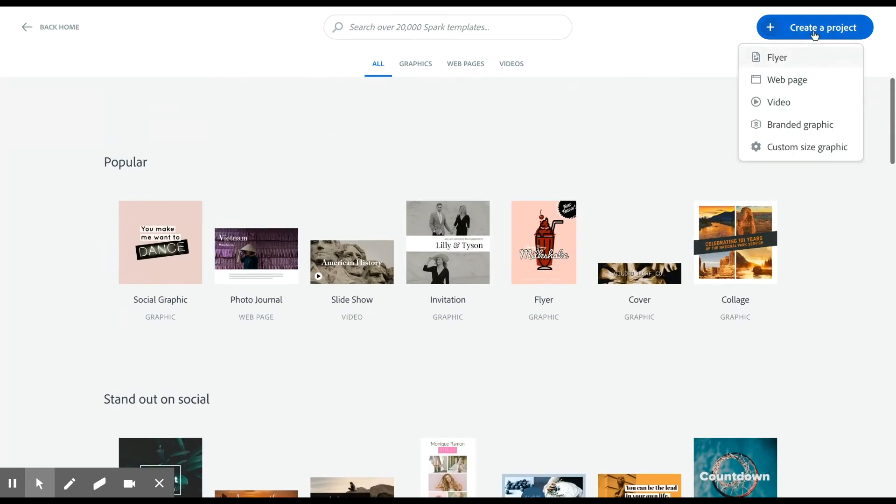
left_click(811, 85)
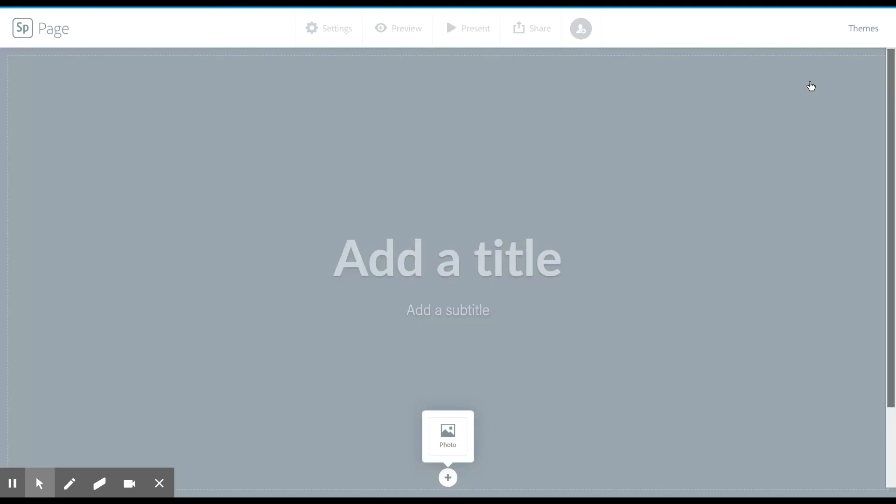
- Enter "Title" as the page title and "Subtitle" as the subtitle
left_click(539, 265)
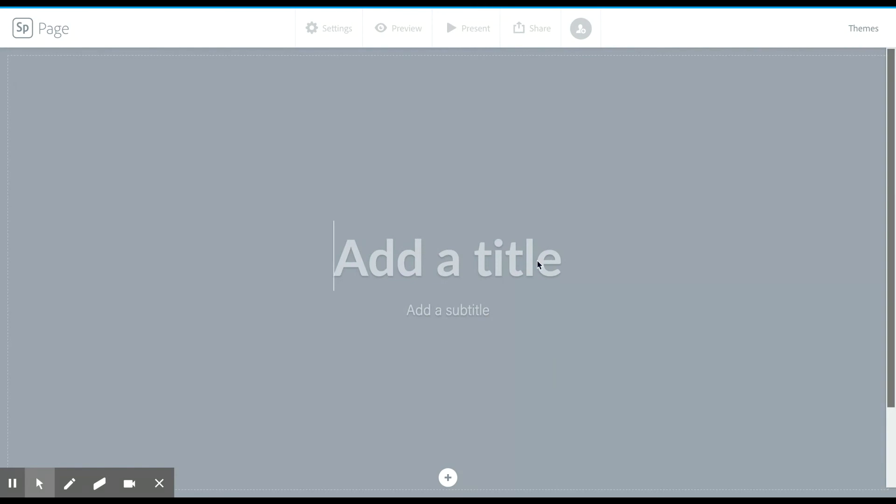
type("Title")
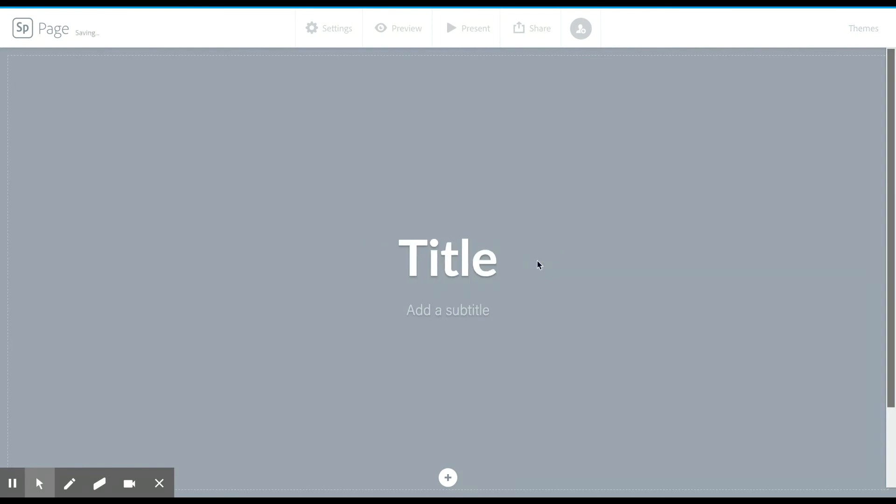
left_click(476, 314)
type("S")
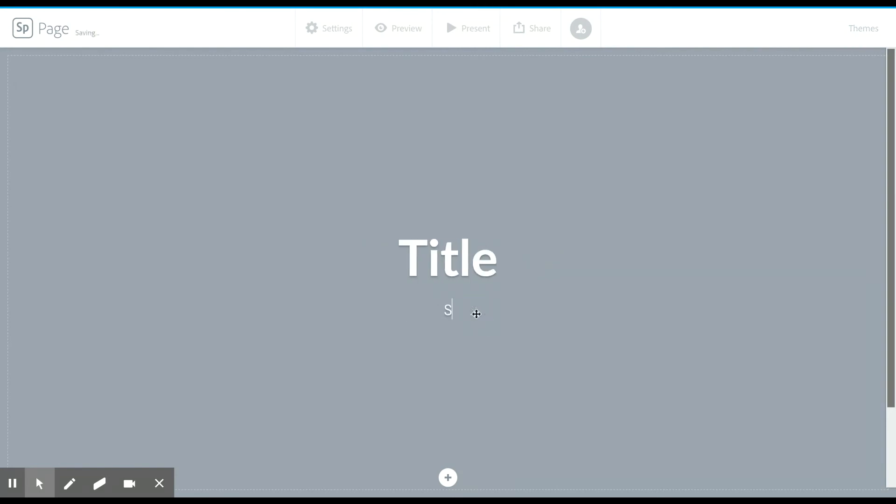
type("ubtitle")
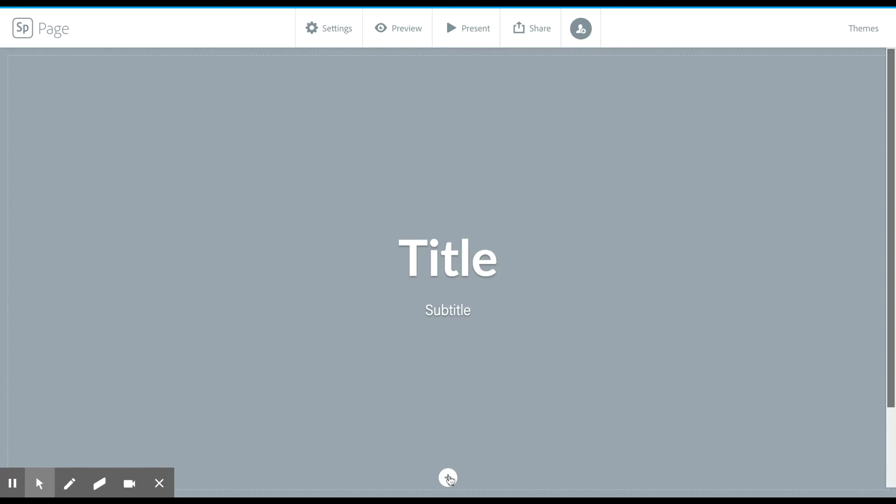
- Search the free photos for "tree" and set the blue mountain landscape as the title section's background photo
left_click(449, 479)
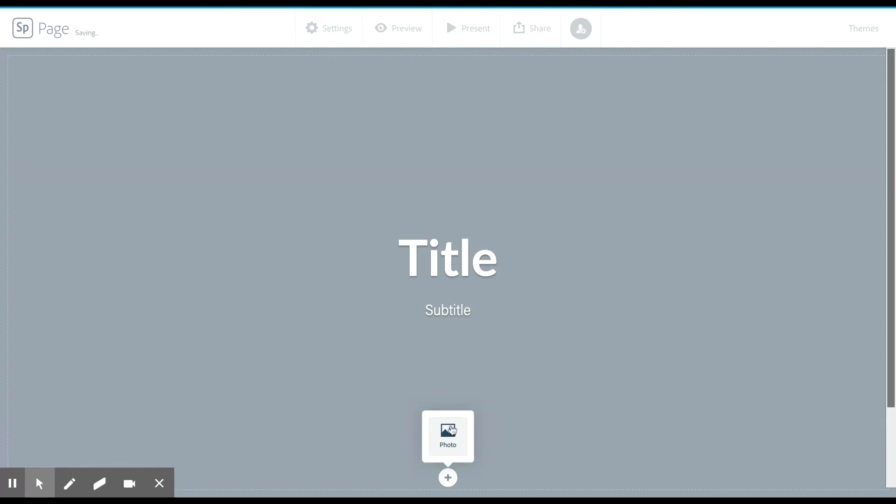
left_click(449, 432)
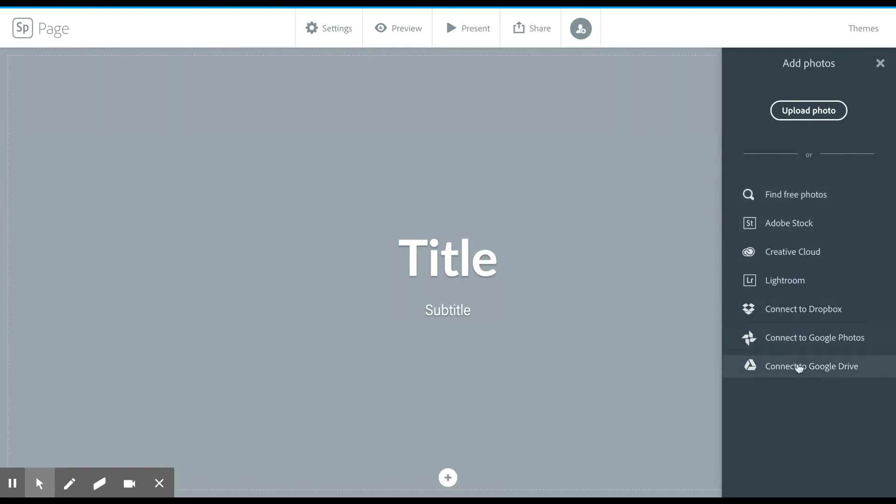
left_click(791, 196)
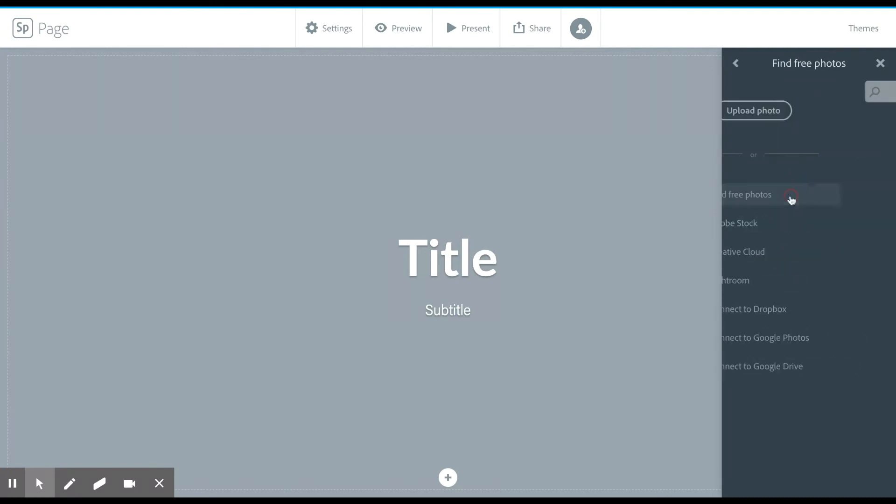
type("tree")
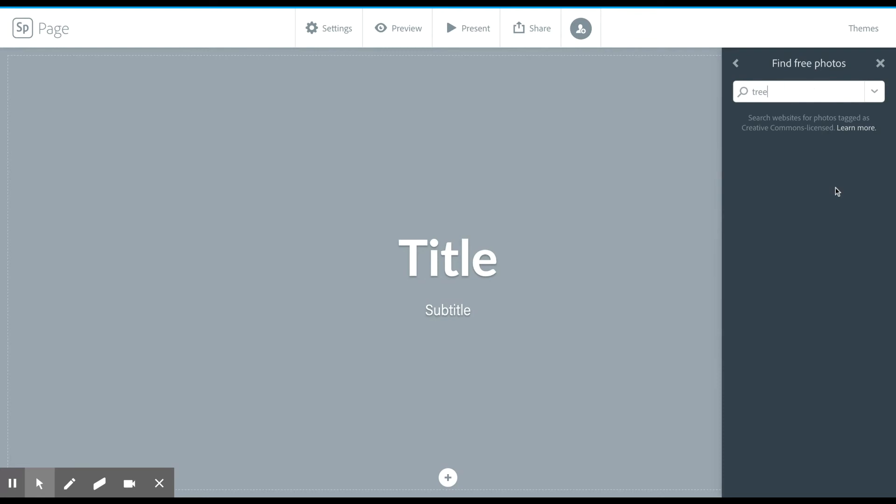
key("Return")
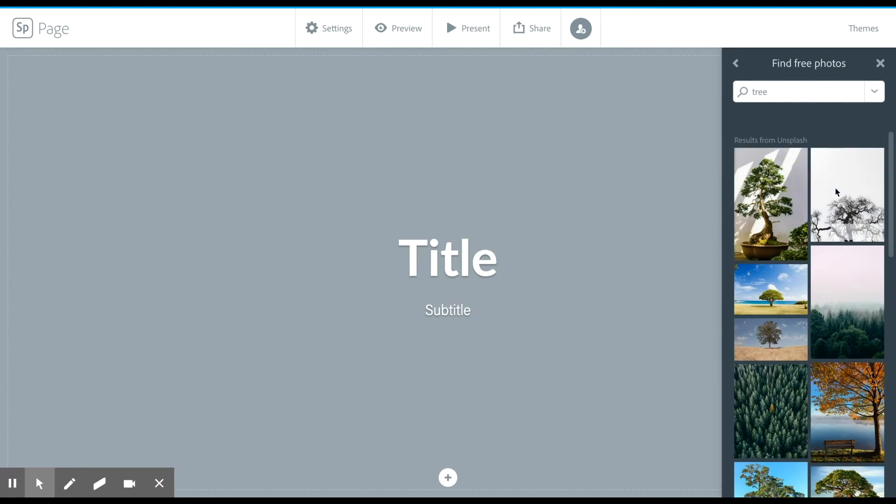
scroll(794, 326, "down", 6)
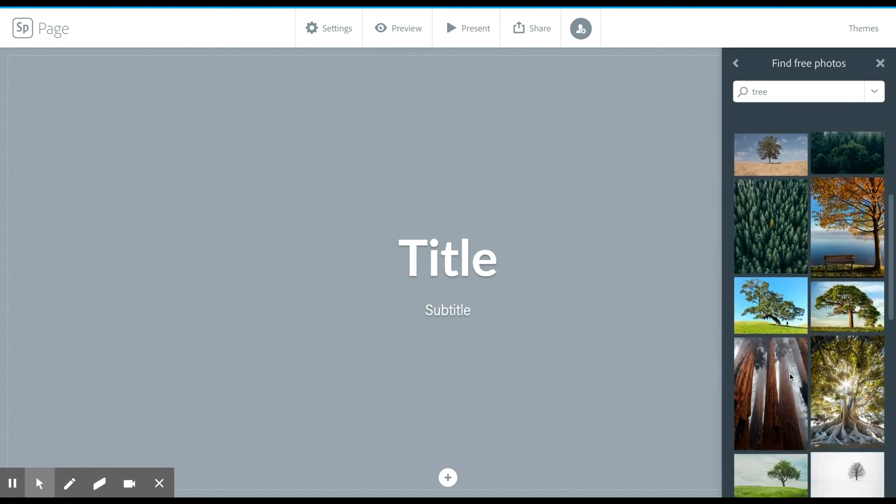
scroll(793, 377, "down", 3)
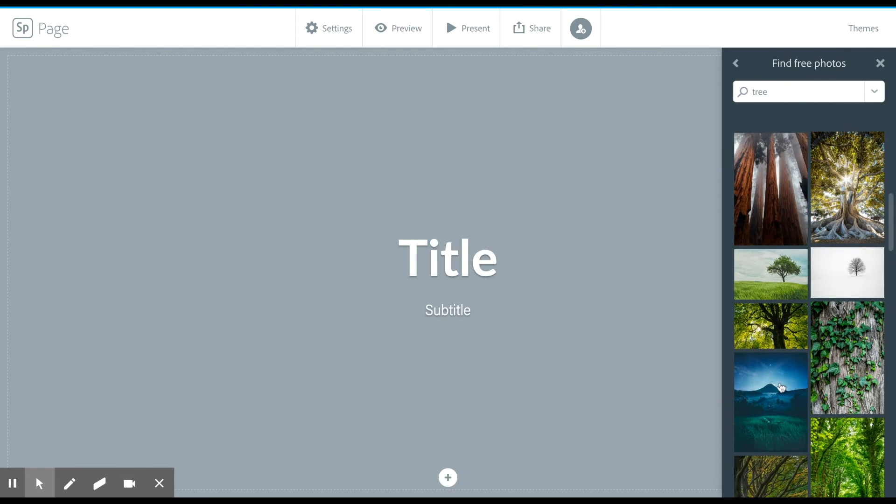
left_click(776, 403)
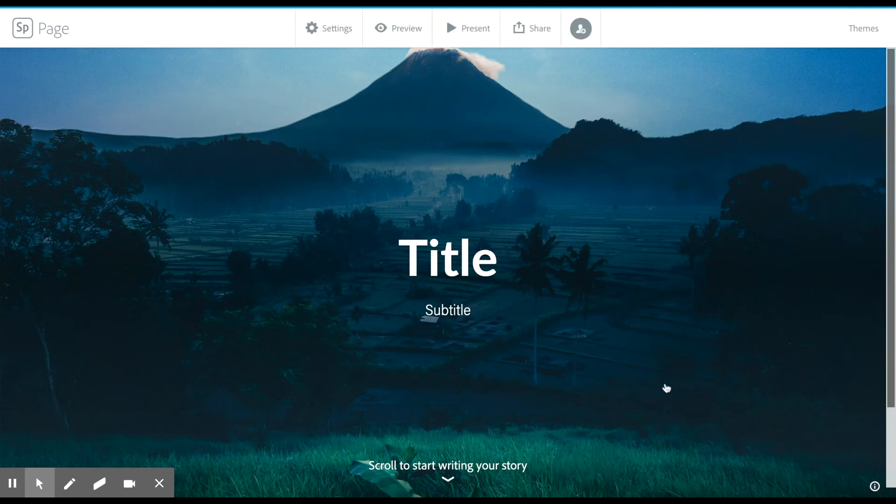
- Add a text section below the title section reading "Let's put some text here."
scroll(664, 387, "down", 3)
scroll(667, 388, "down", 1)
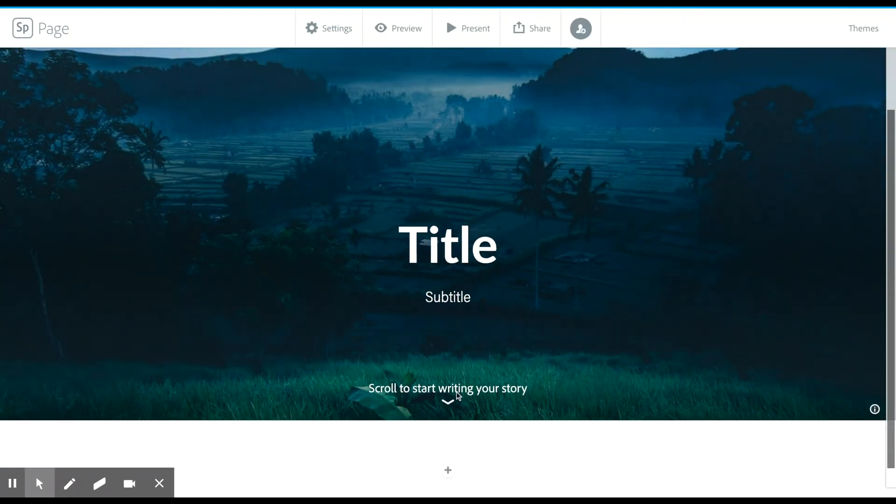
scroll(495, 438, "down", 1)
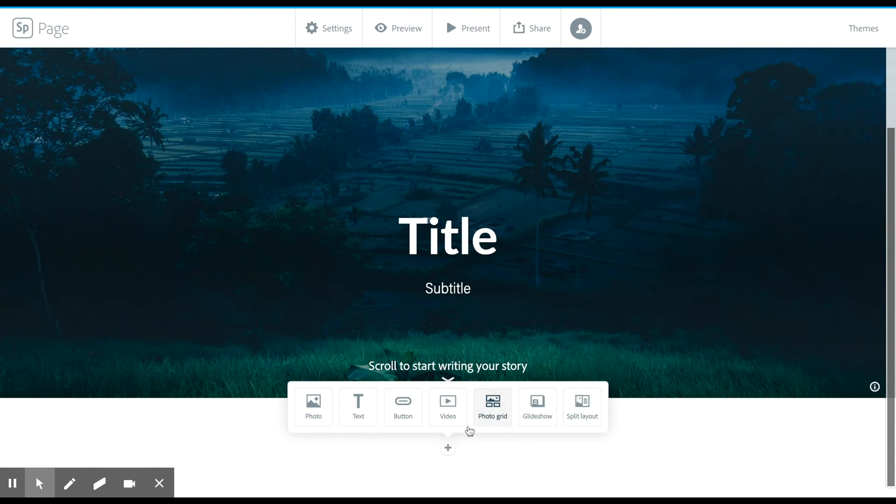
left_click(356, 410)
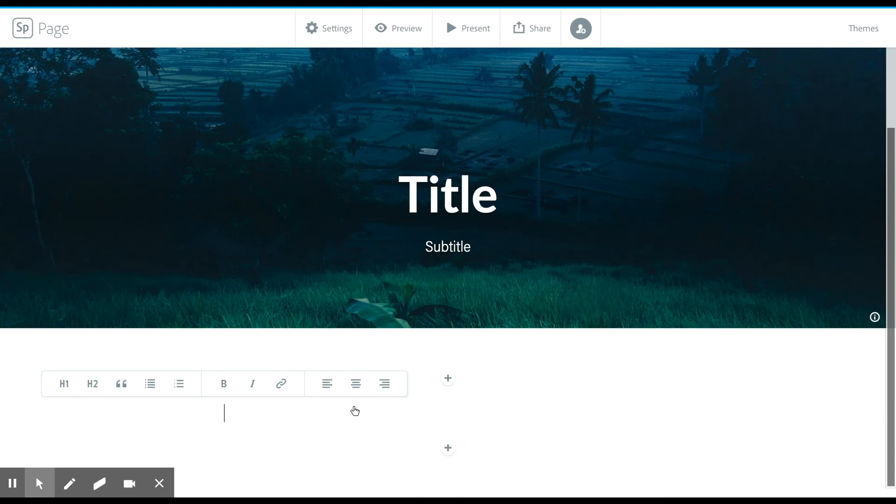
type("Let's")
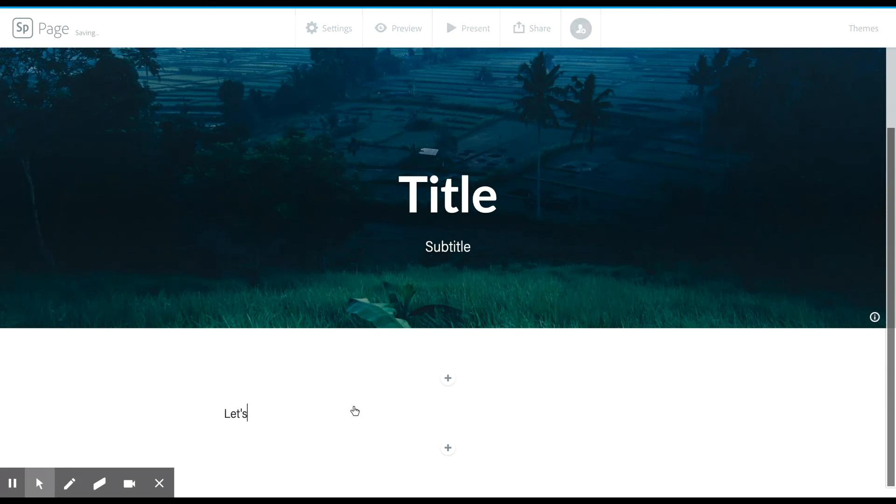
type(" put some text here.")
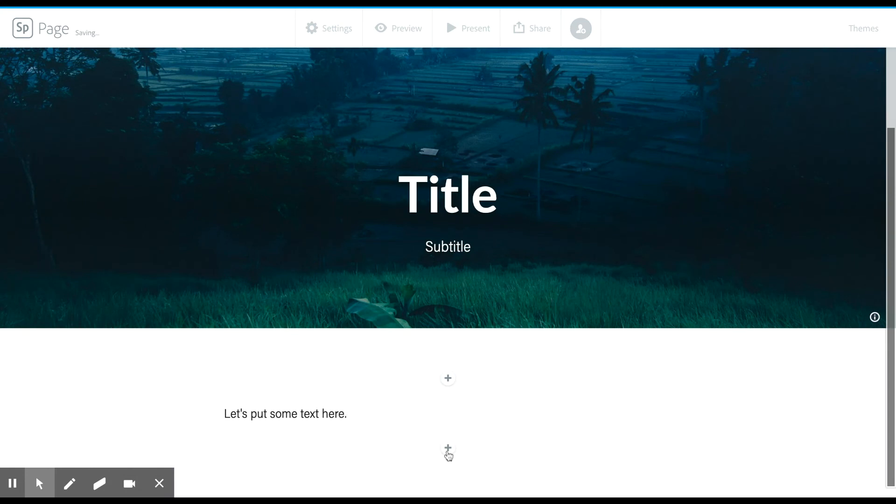
- Format the body text line as a centred H2 heading, and convert it to a quote
left_click_drag(359, 415, 200, 414)
left_click(152, 385)
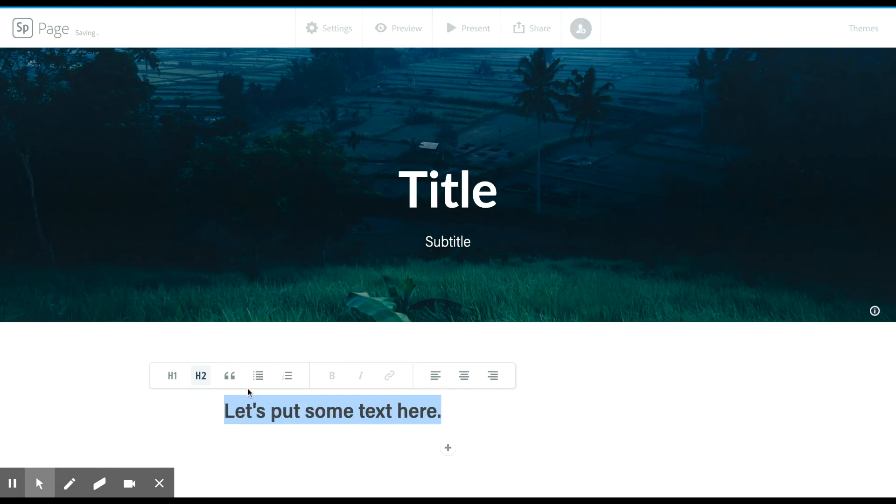
left_click(464, 375)
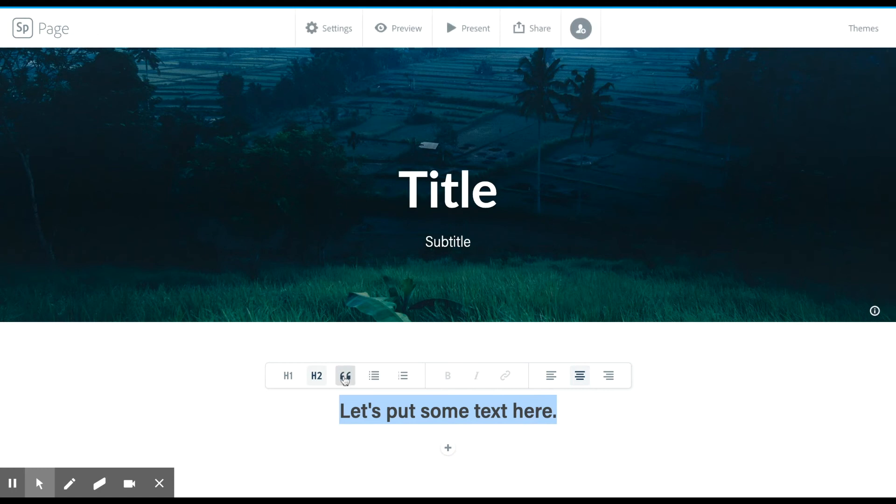
left_click(346, 377)
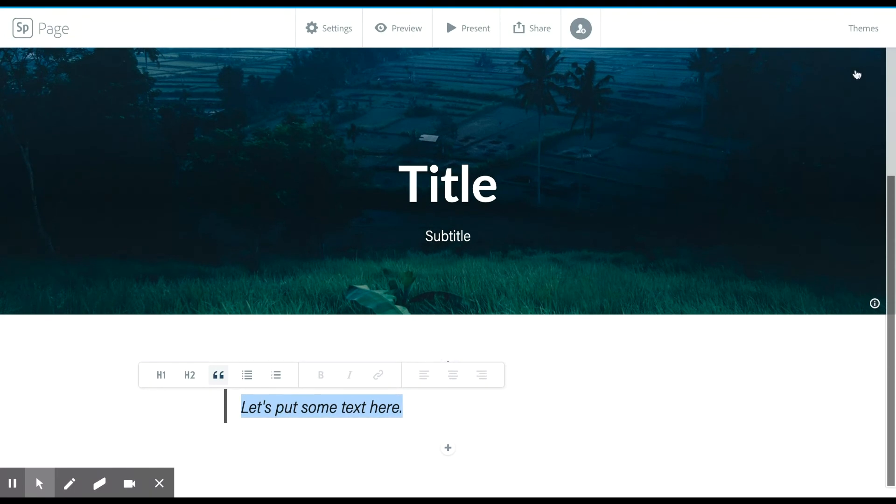
- Try the Tereza and Chronicle themes, and apply the theme with a translucent grey band behind a dark uppercase title
left_click(863, 31)
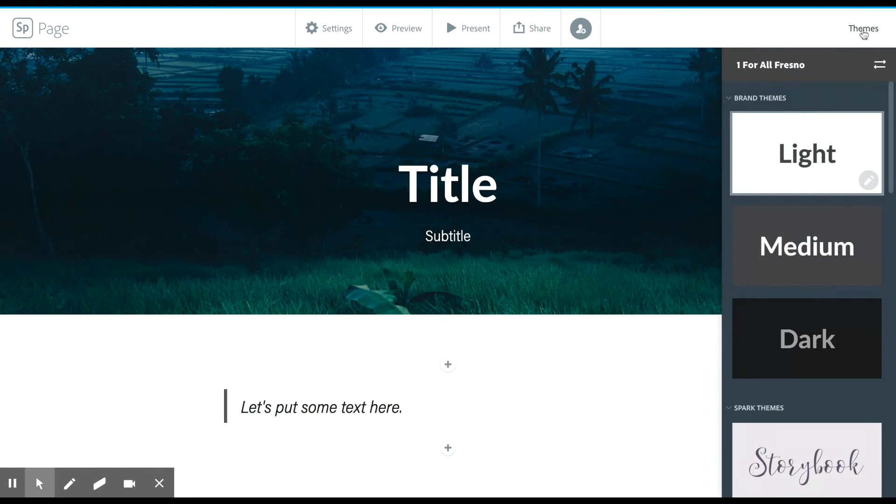
scroll(849, 345, "down", 8)
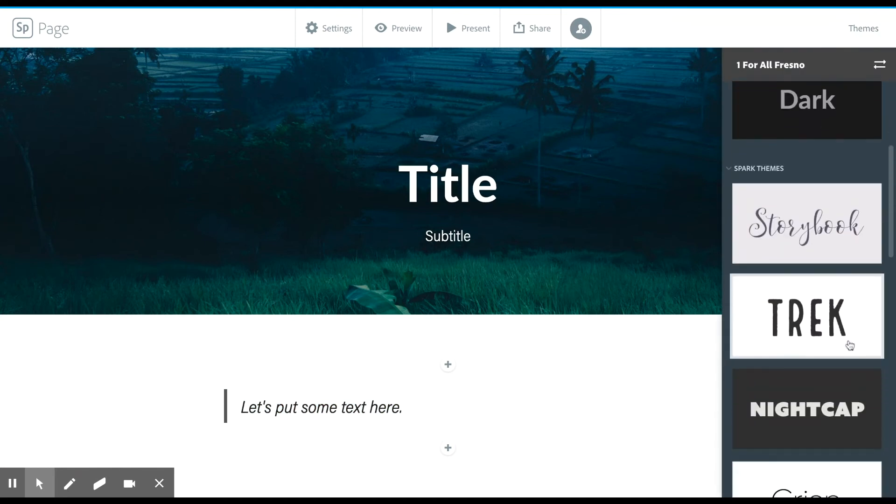
scroll(850, 345, "down", 7)
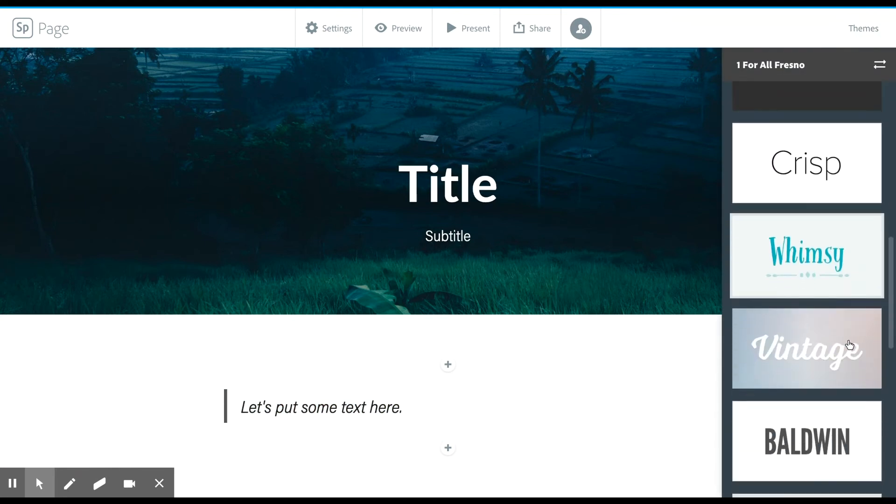
scroll(850, 346, "down", 5)
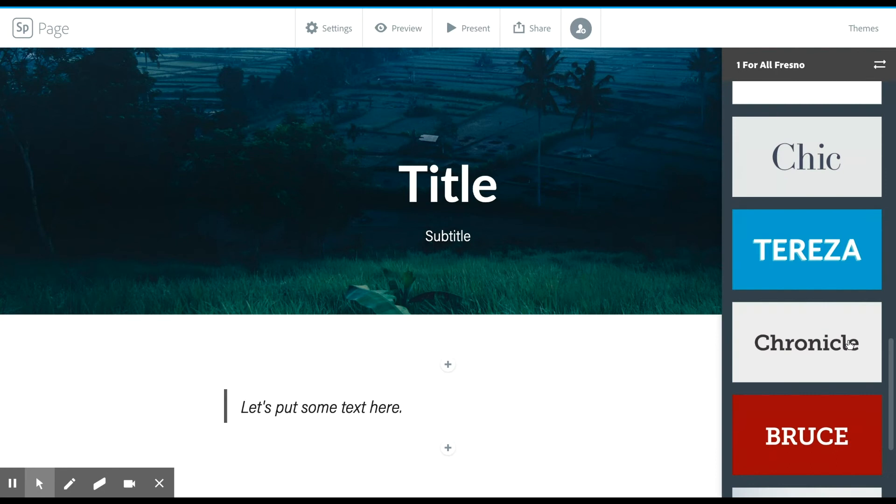
left_click(820, 247)
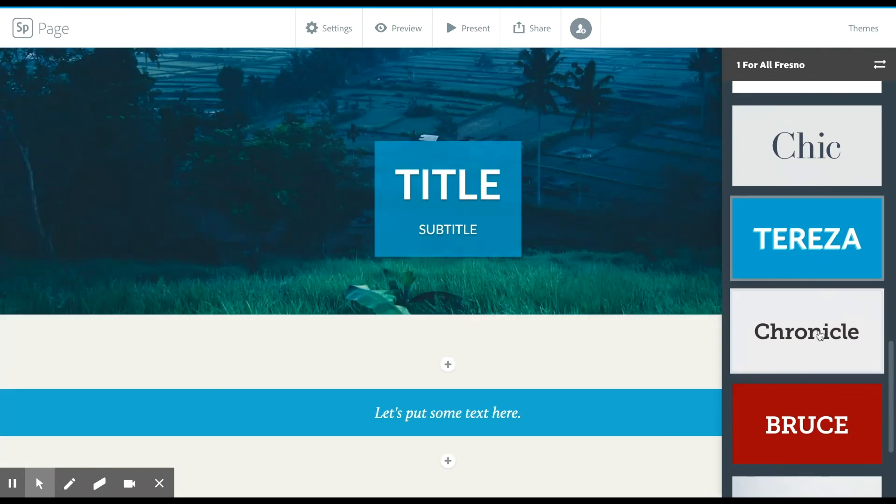
left_click(817, 344)
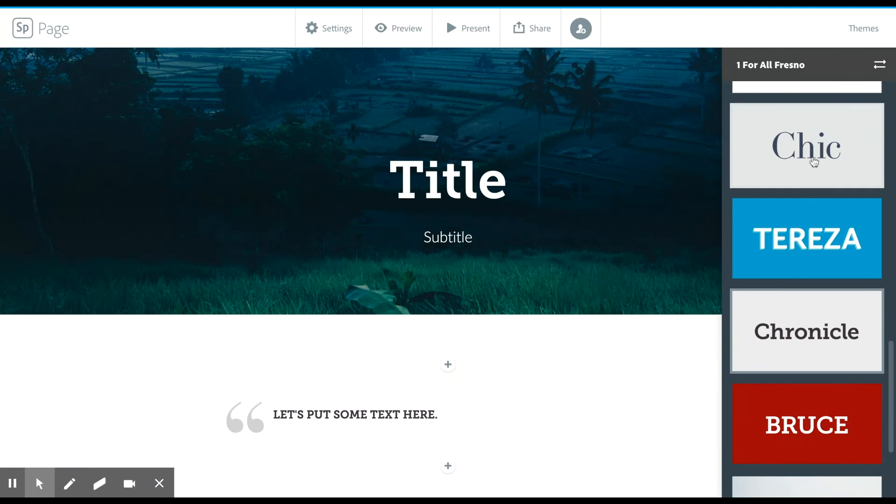
scroll(832, 286, "down", 3)
left_click(831, 341)
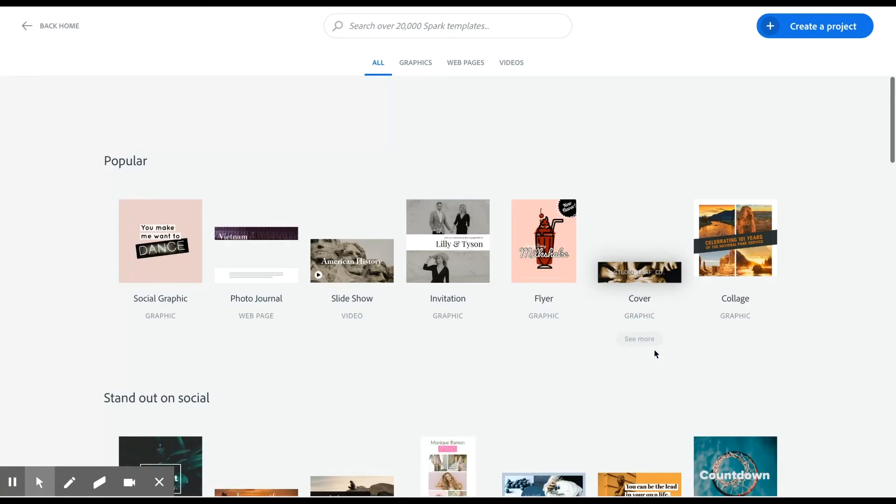
left_click(651, 341)
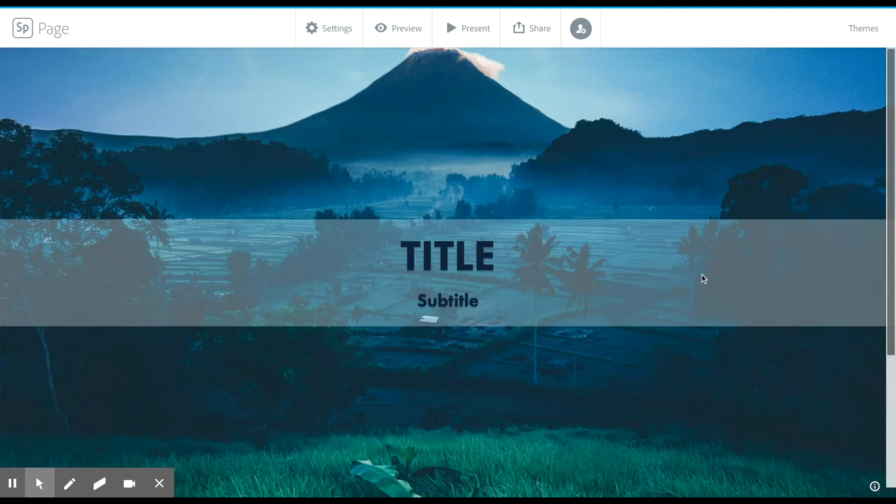
- Search the free photos for "flowers" and add the red-and-white tulips photo below the quote text
scroll(702, 275, "down", 3)
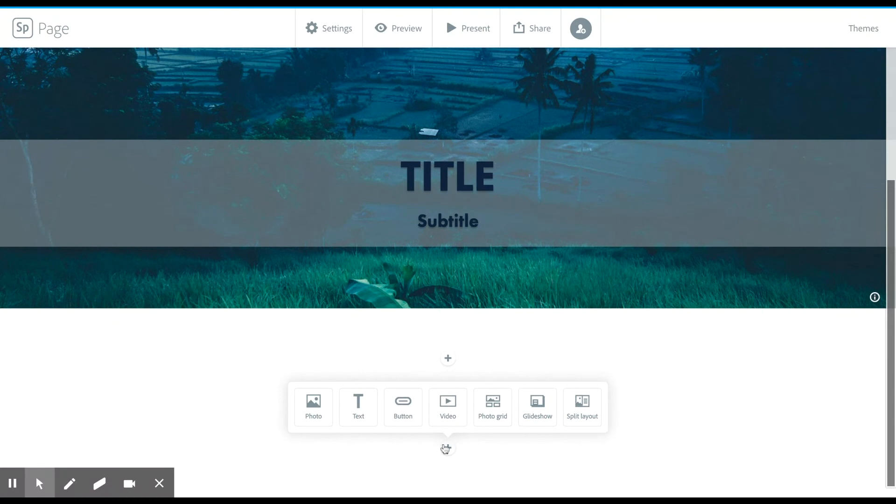
left_click(321, 411)
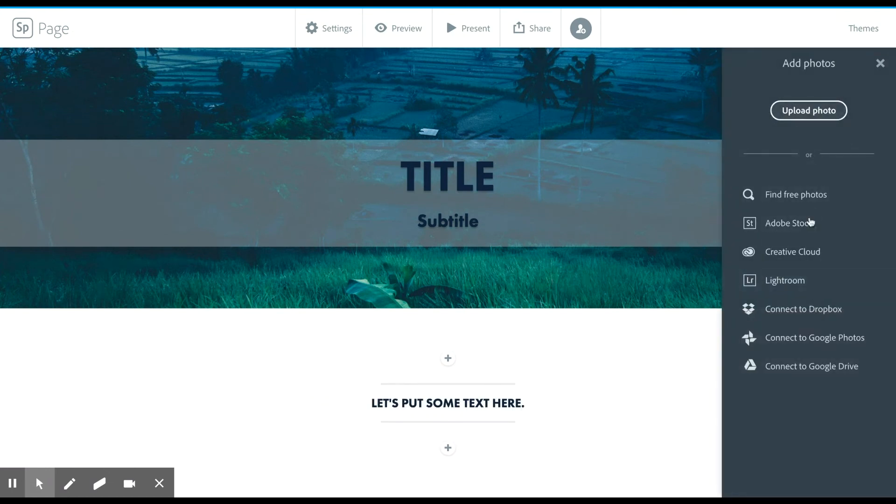
left_click(805, 193)
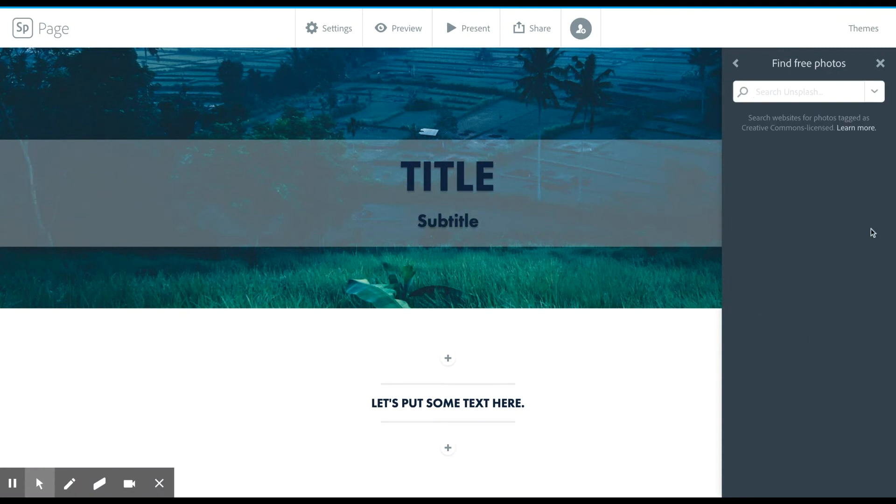
type("flowers")
key("Return")
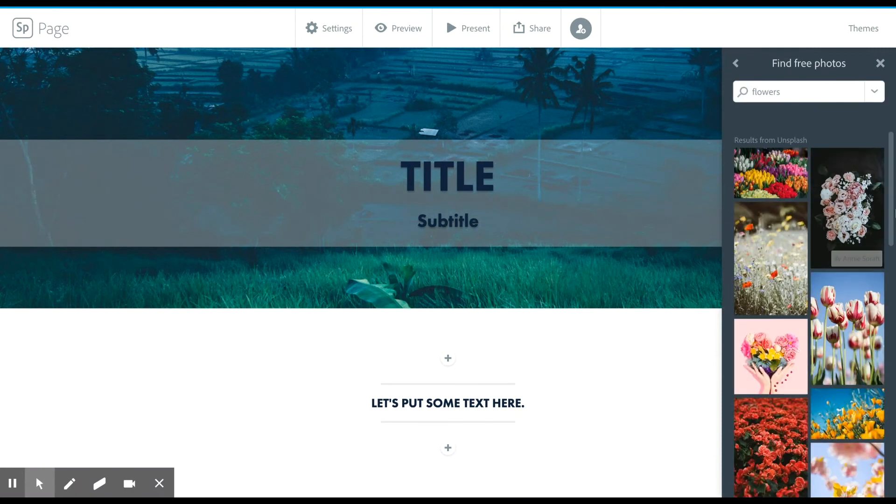
left_click(867, 339)
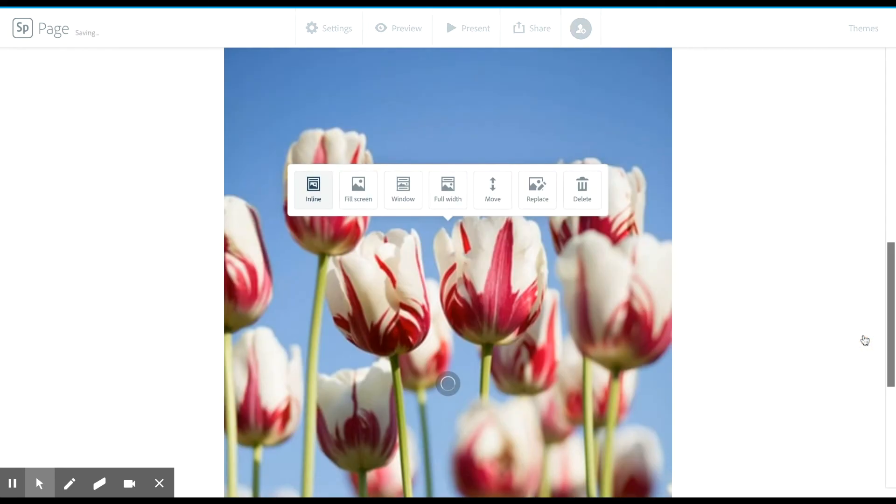
- Change the tulip photo's layout from inline to Fill screen
scroll(717, 341, "down", 4)
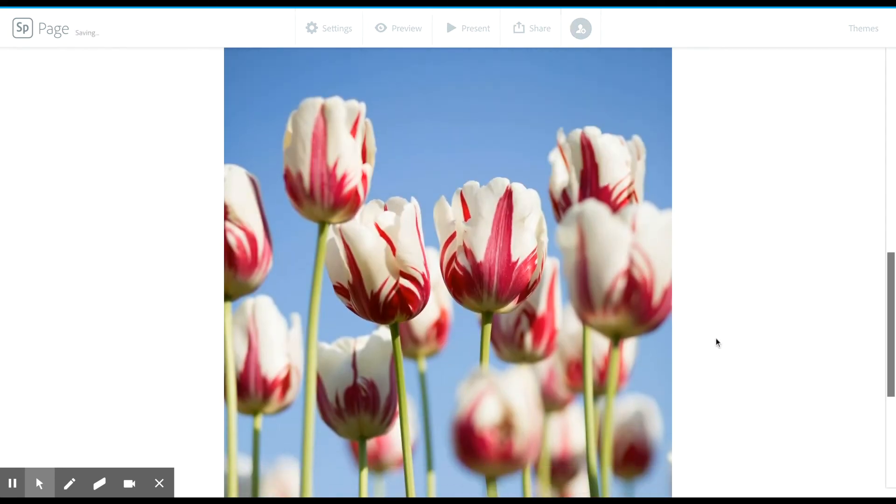
scroll(716, 338, "up", 5)
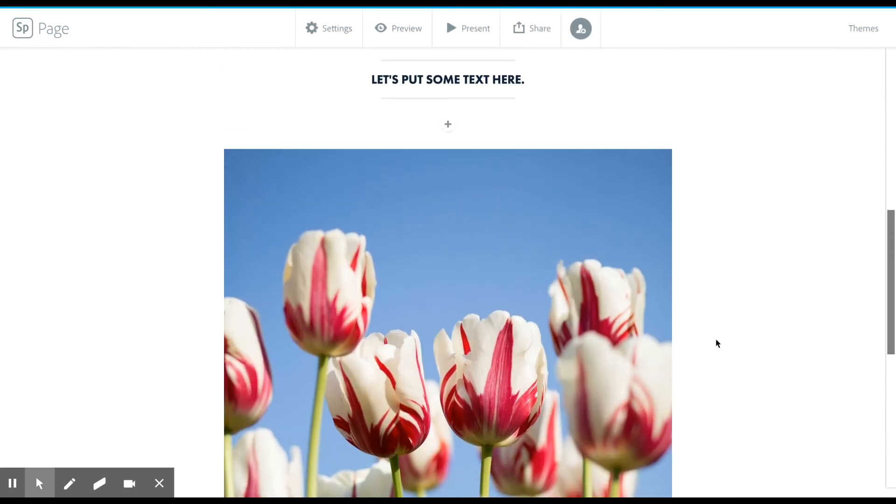
left_click(450, 130)
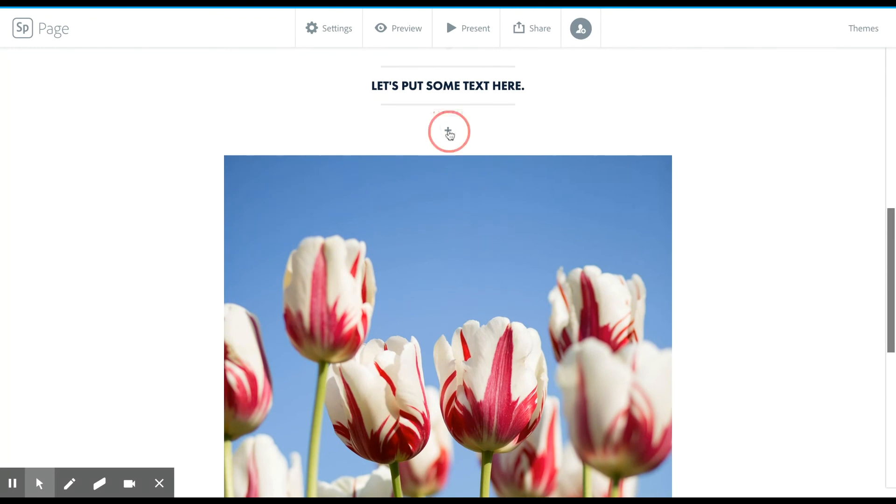
left_click(475, 205)
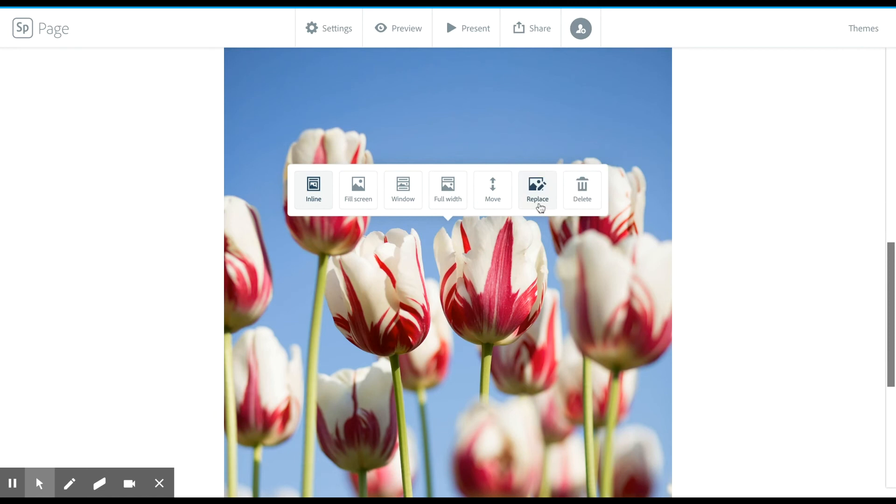
left_click(364, 202)
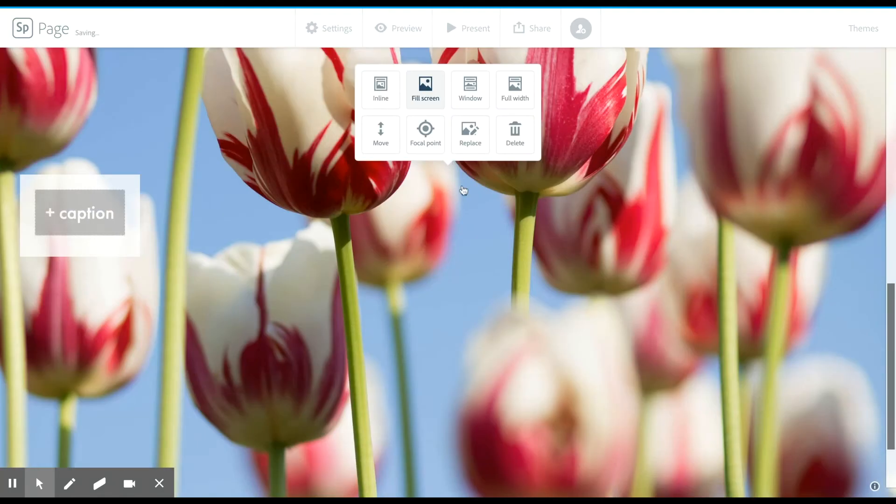
- Add the caption "Aren't tulips great?" to the full-screen tulip photo
left_click(88, 211)
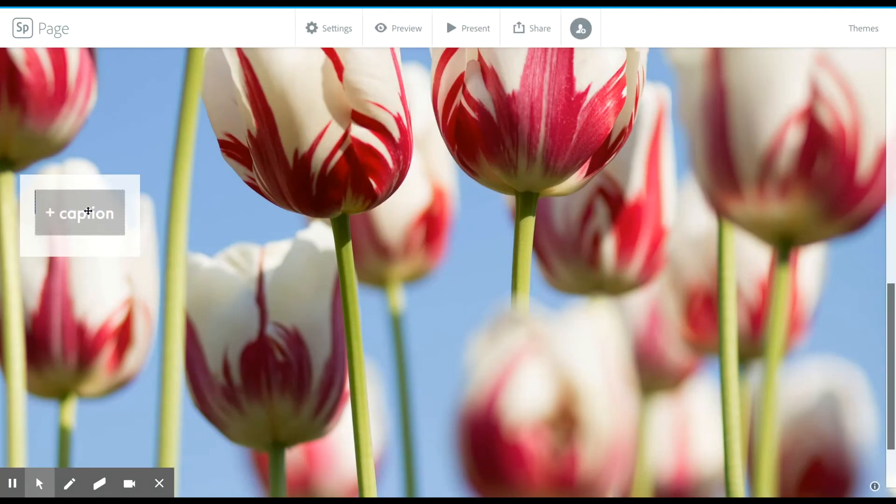
type("Aren't tupl")
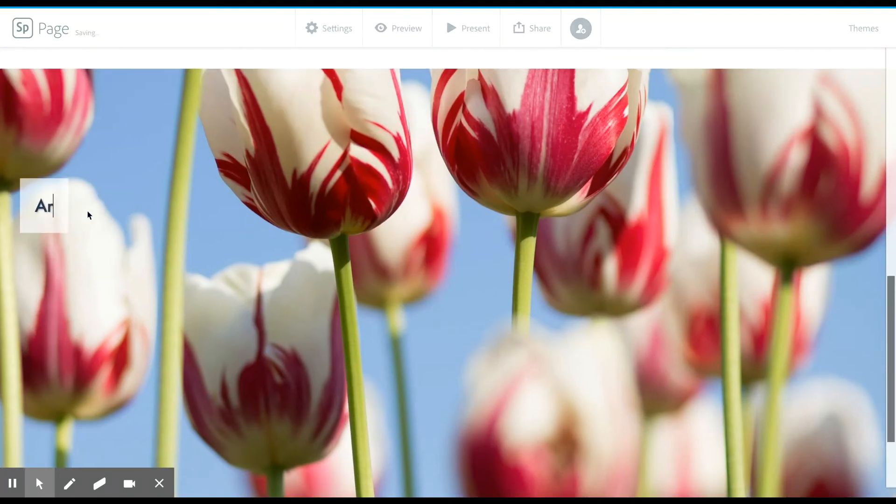
key("BackSpace")
key("BackSpace")
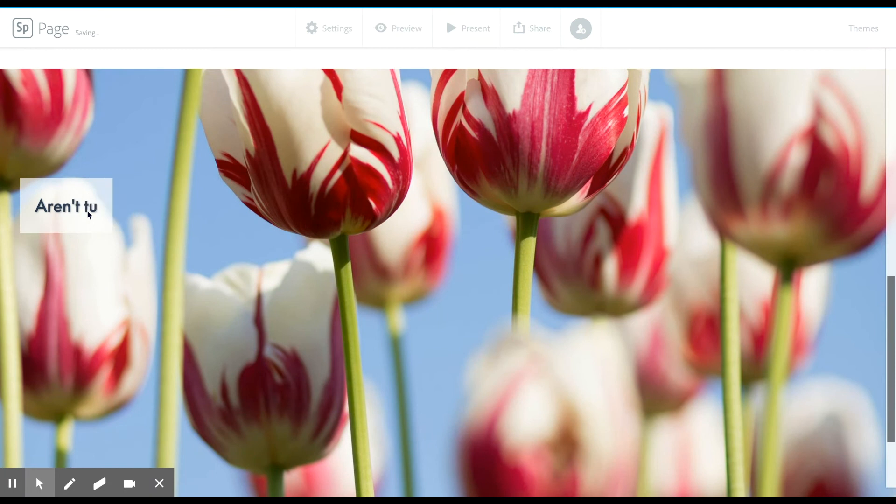
type("lips great?")
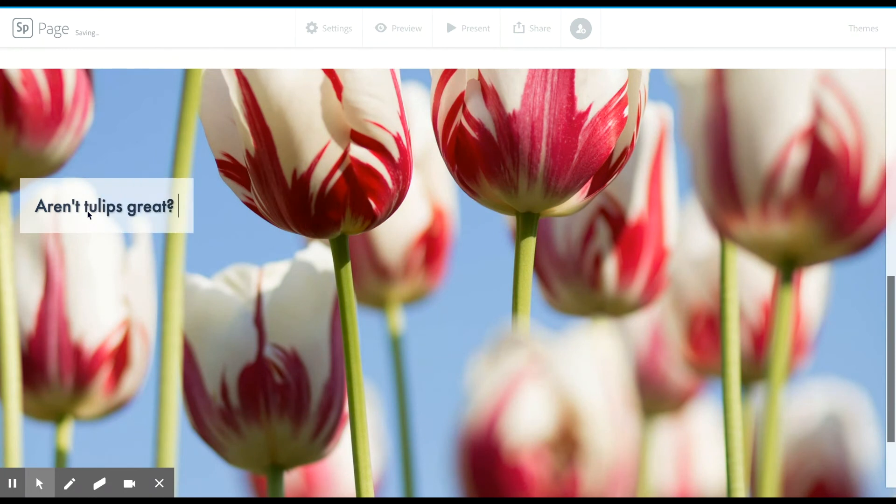
- Add a text section below the tulip photo reading "Yes, tulips are awesome!" and centre it
scroll(472, 310, "down", 1)
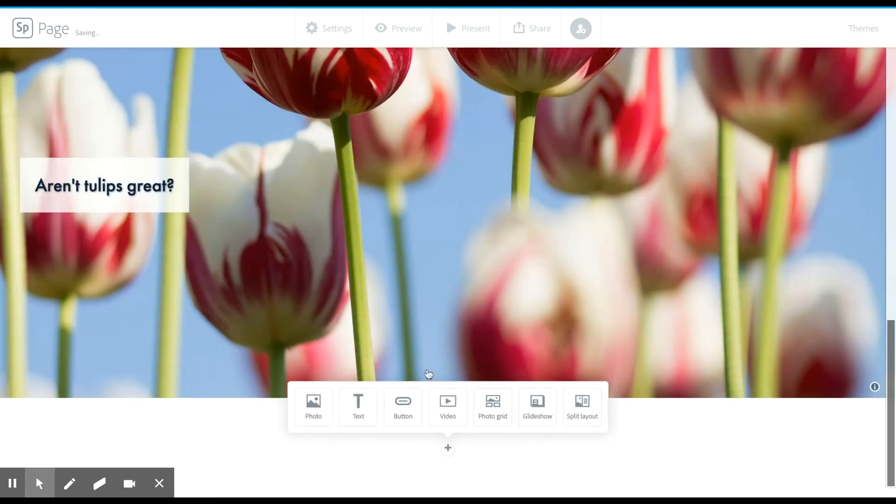
left_click(360, 415)
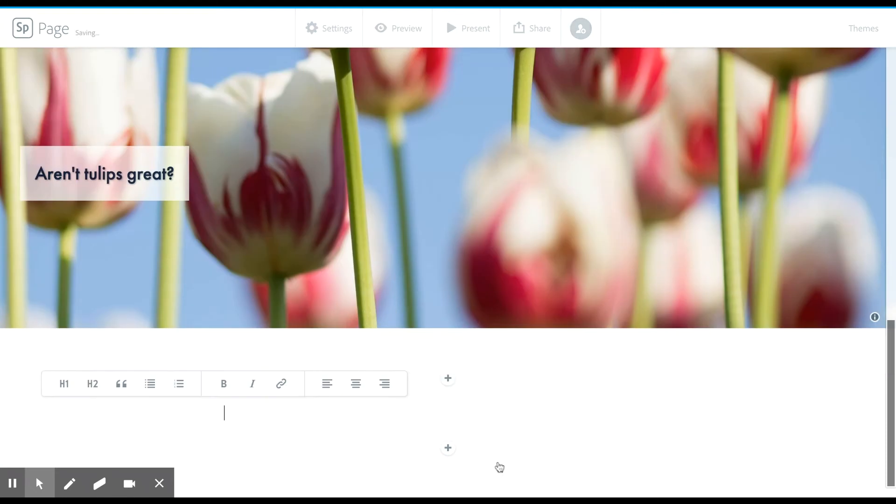
type("Yes, tuli")
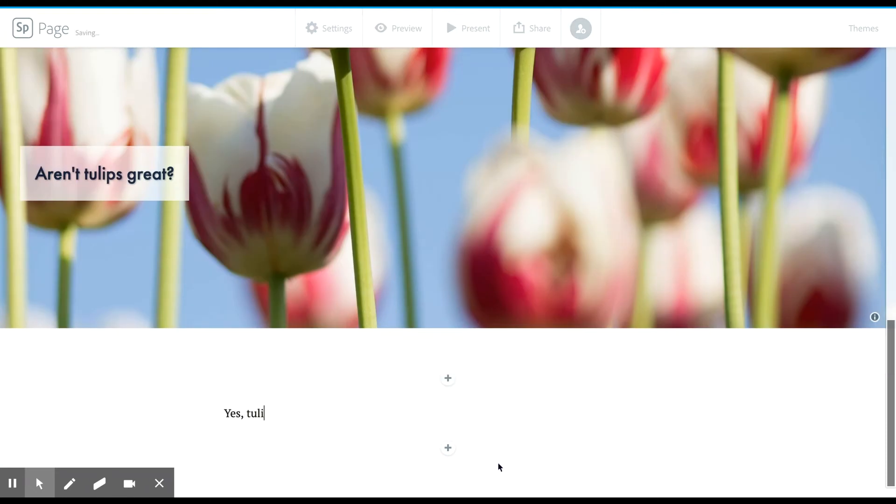
type("ps are awesome!")
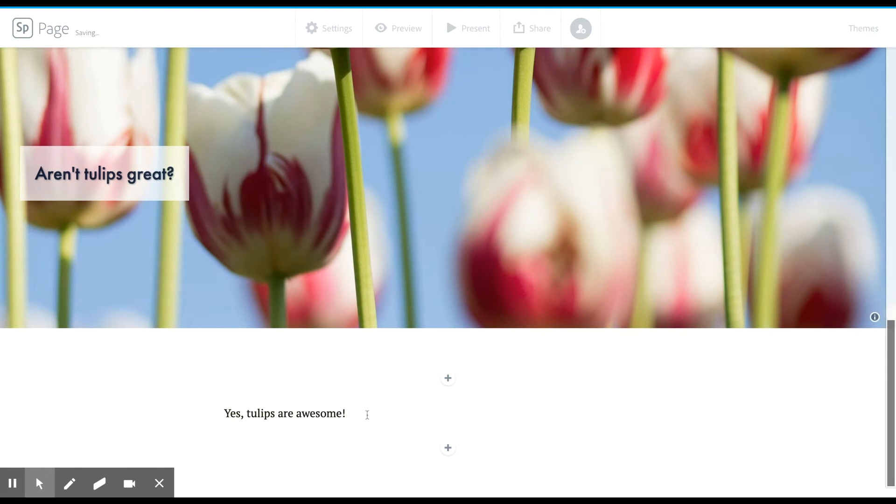
left_click_drag(346, 414, 230, 413)
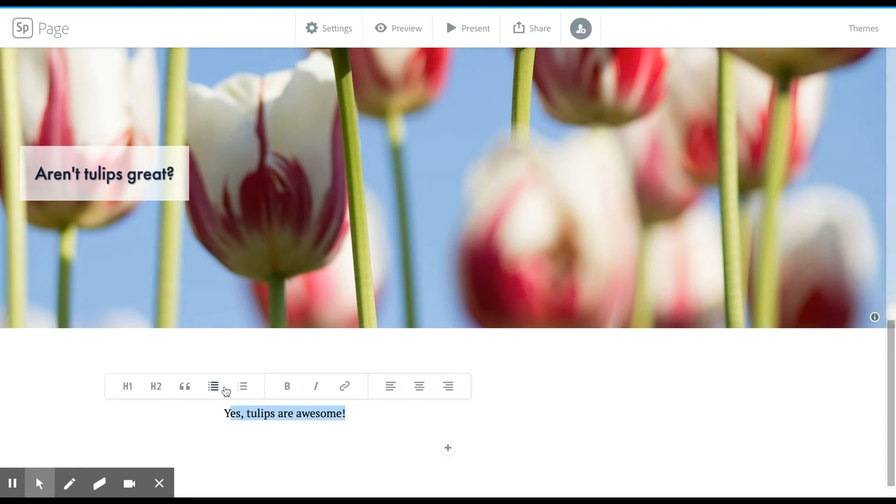
left_click(420, 386)
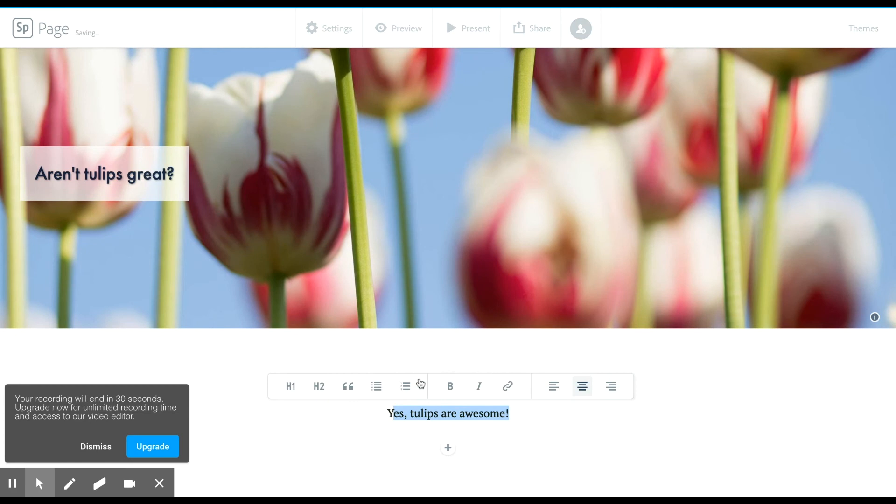
left_click(512, 440)
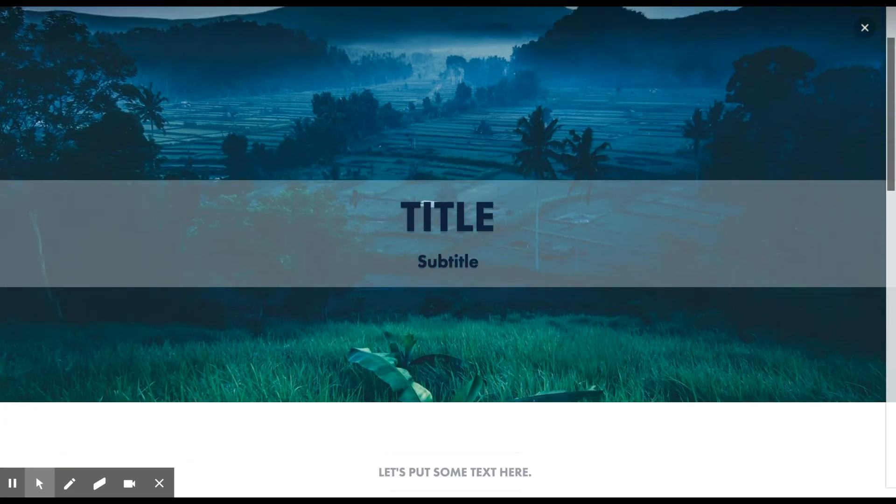
- Preview the whole page from the title down to the credits and footer, and return to the editor to review its sections
scroll(448, 252, "down", 10)
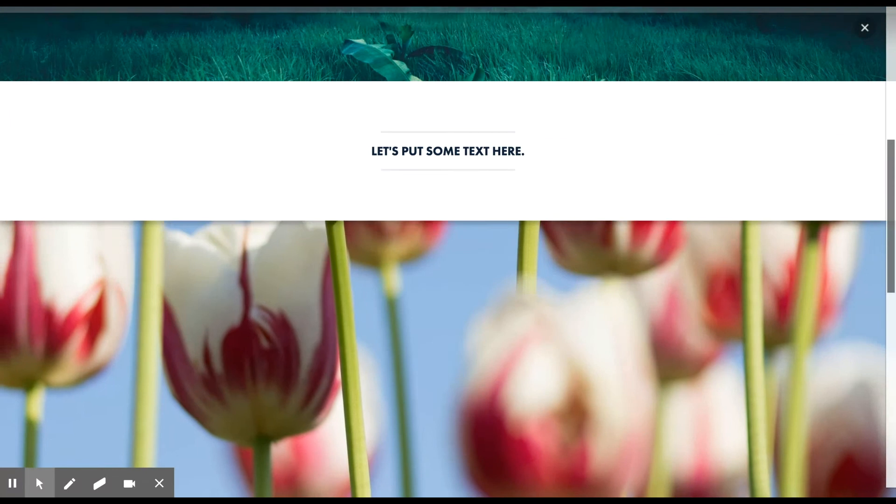
scroll(448, 252, "down", 10)
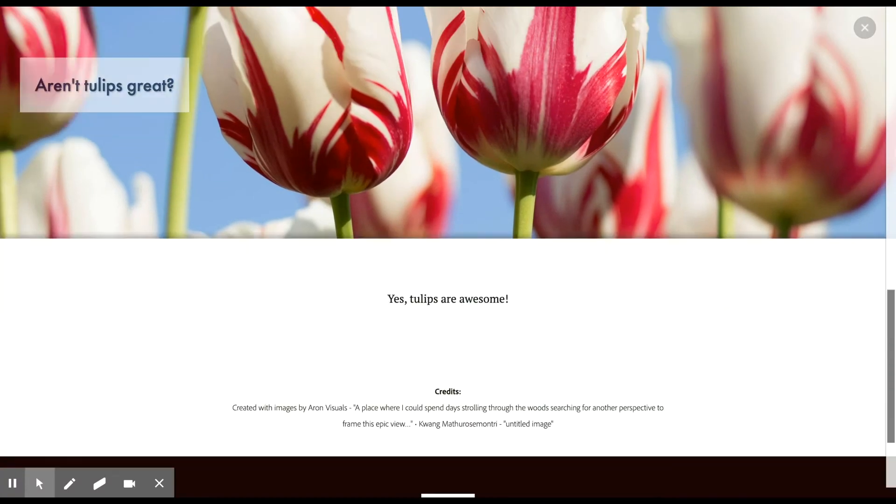
scroll(448, 252, "down", 1)
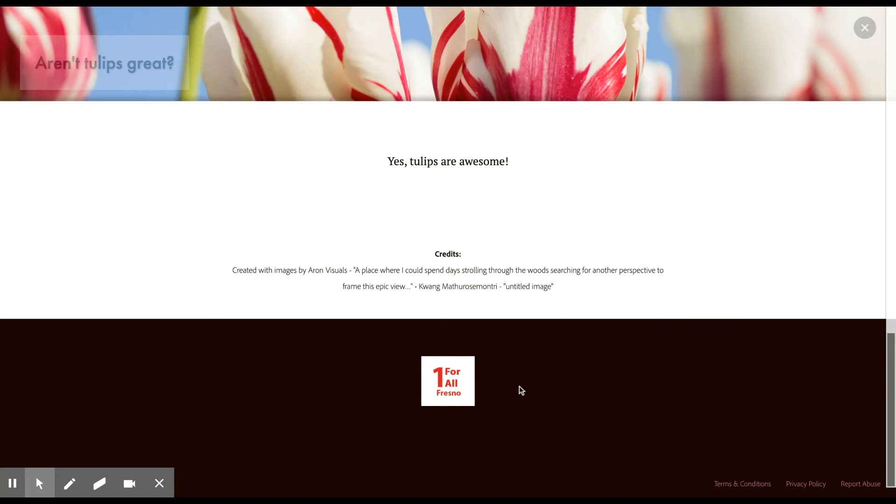
scroll(693, 144, "up", 1)
scroll(692, 141, "up", 15)
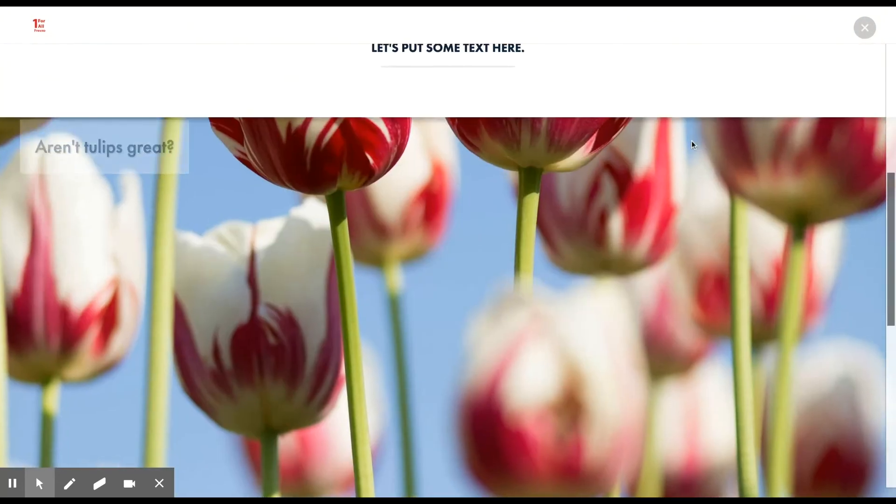
scroll(692, 142, "up", 1)
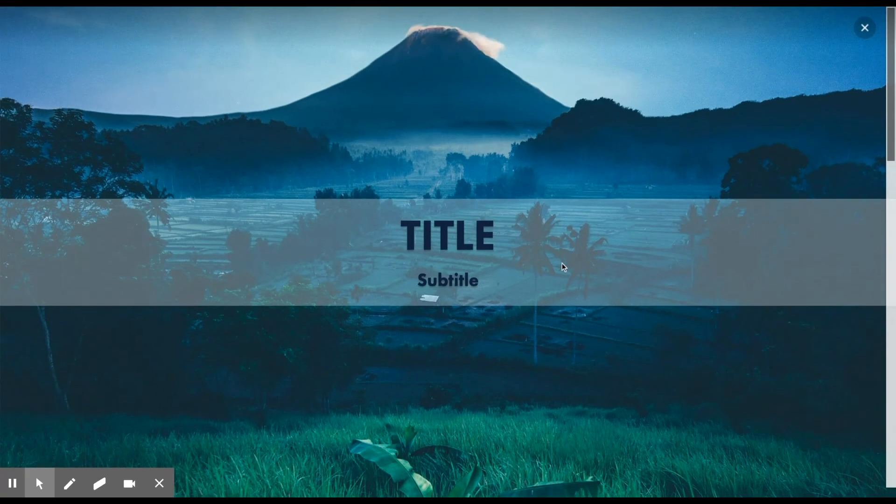
scroll(556, 305, "down", 12)
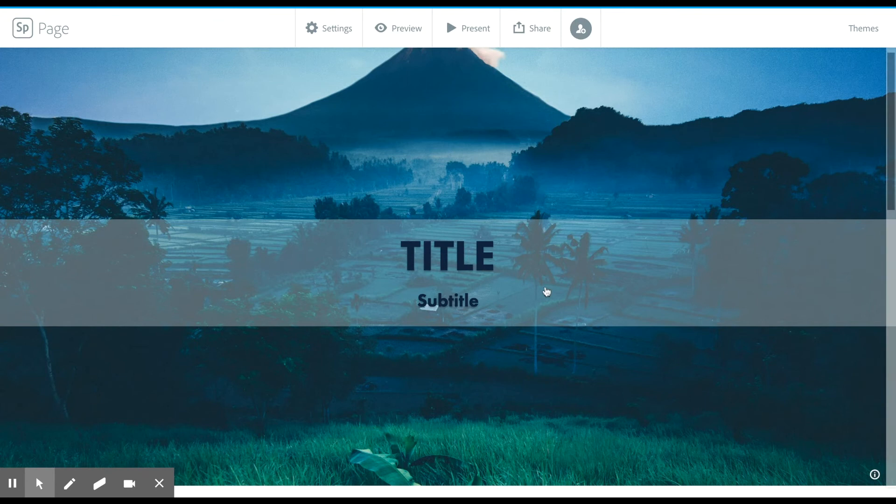
scroll(544, 292, "down", 2)
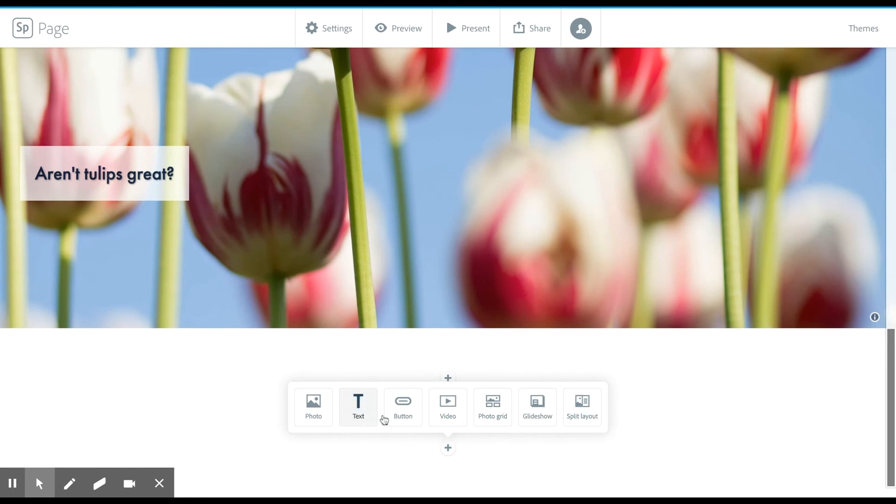
scroll(646, 280, "up", 8)
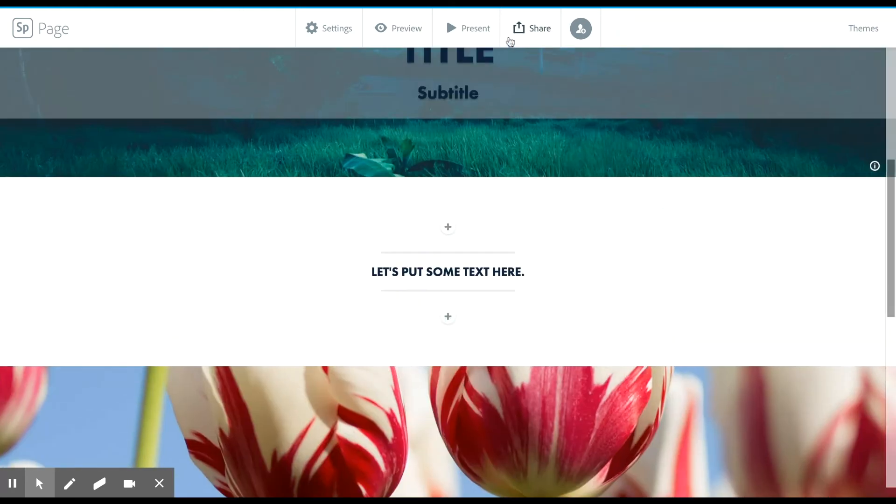
- Open the publish and share link details, set the story title to "Nature", and try the author display switch, leaving it off
left_click(538, 34)
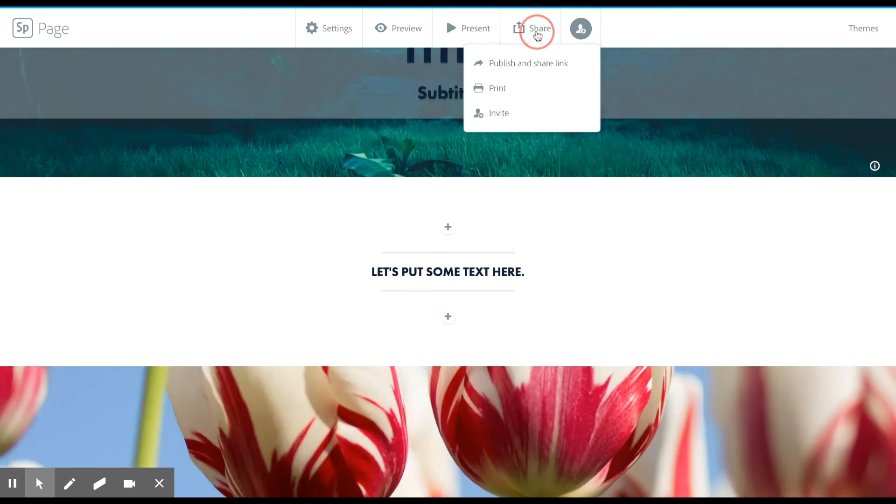
left_click(536, 65)
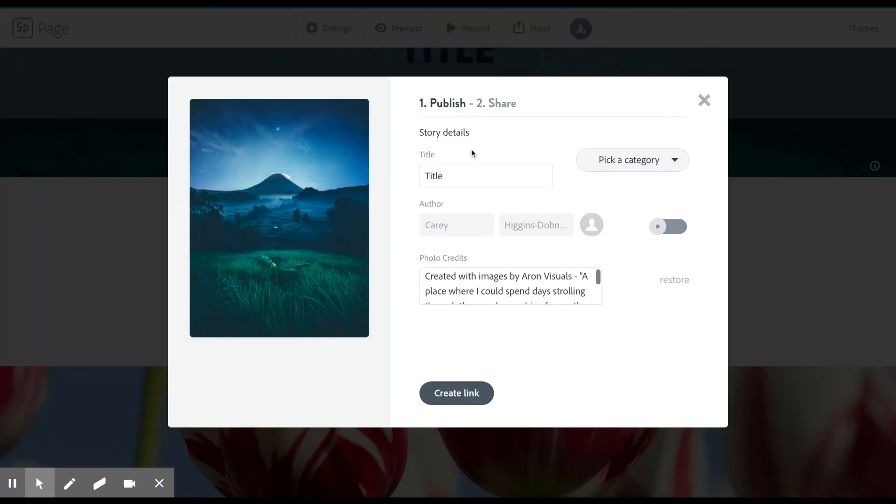
left_click_drag(456, 176, 415, 181)
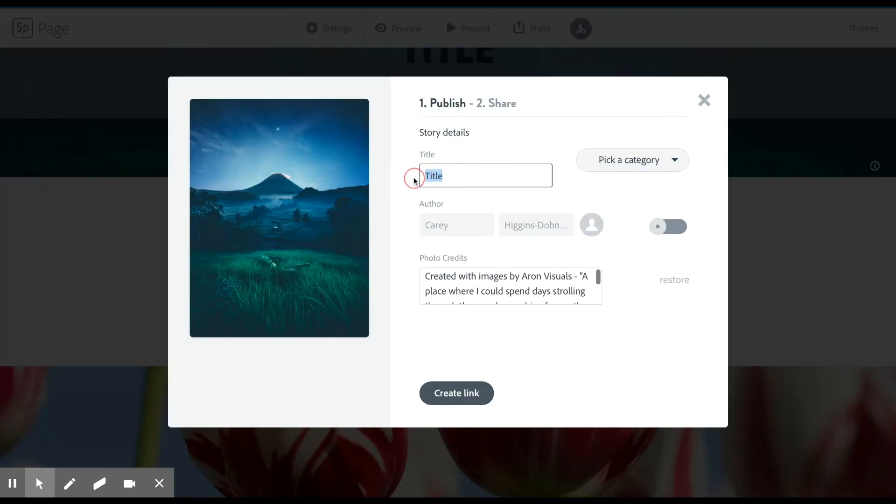
type("Nature")
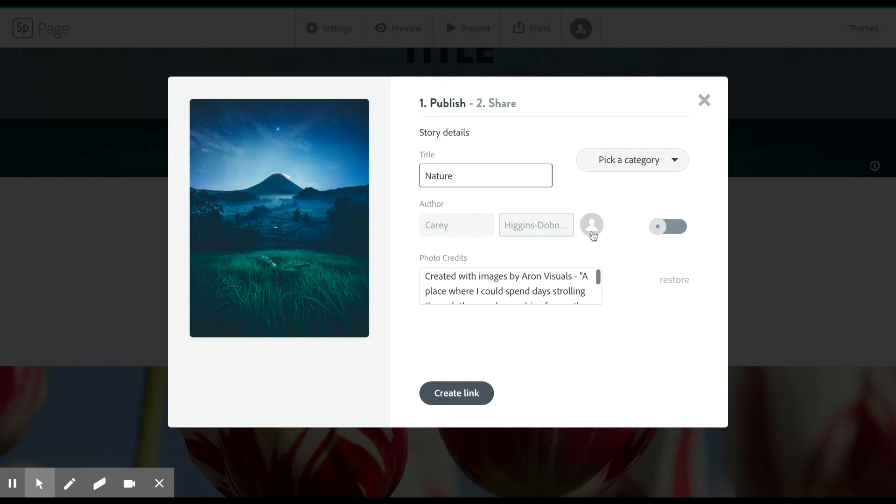
left_click(679, 236)
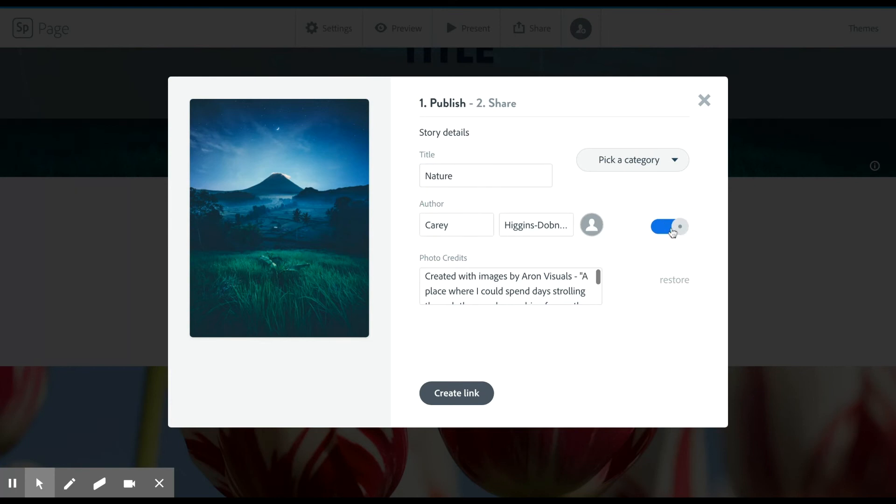
left_click(660, 230)
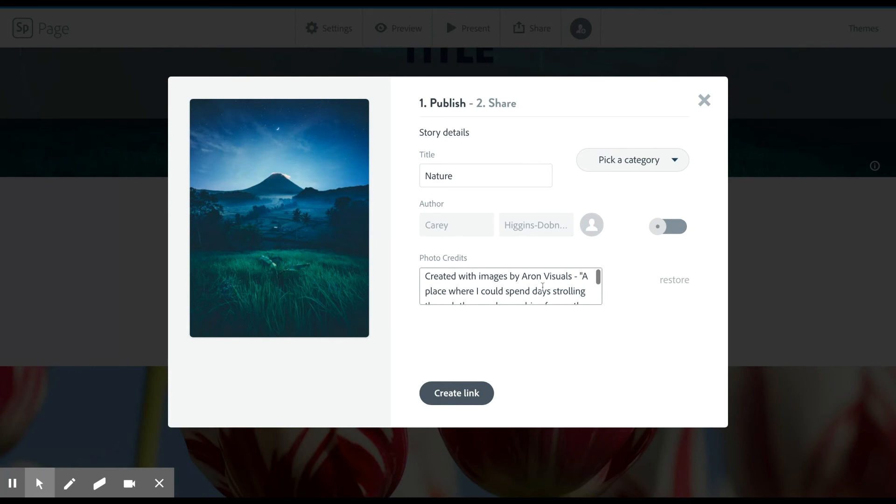
- Read through the photo credits and check the available story categories without picking one
left_click_drag(598, 278, 600, 303)
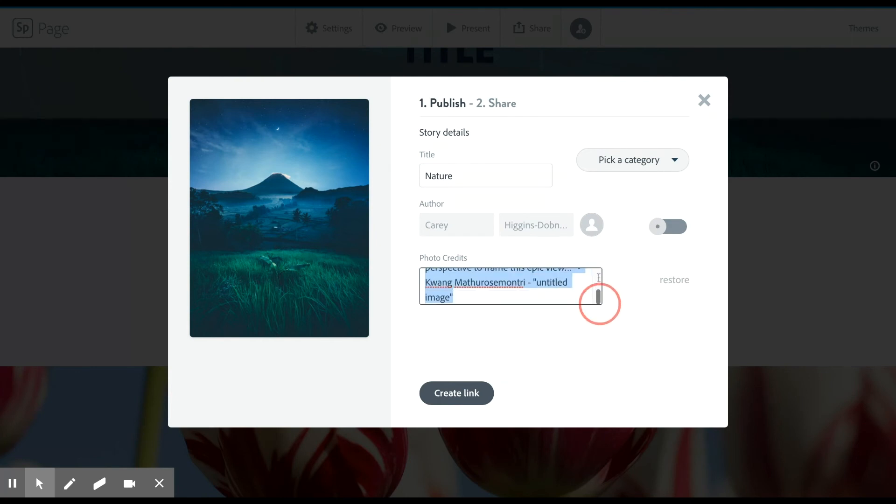
left_click(493, 298)
scroll(494, 298, "up", 5)
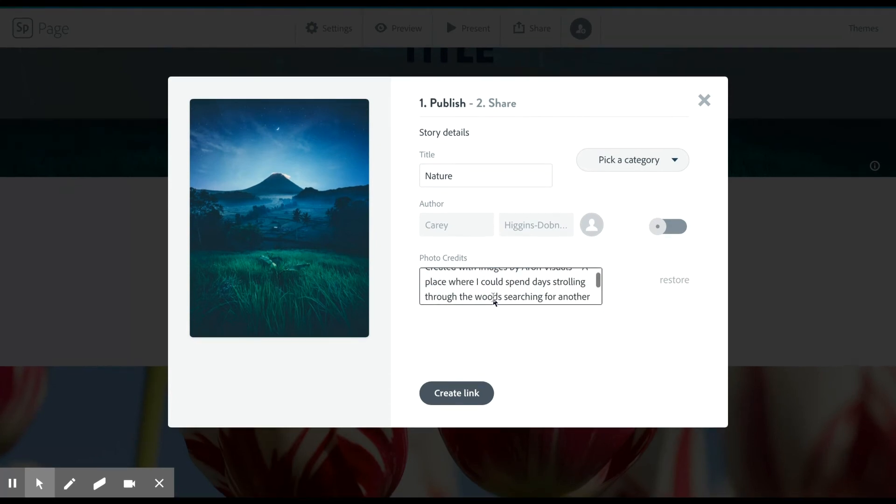
scroll(495, 301, "down", 5)
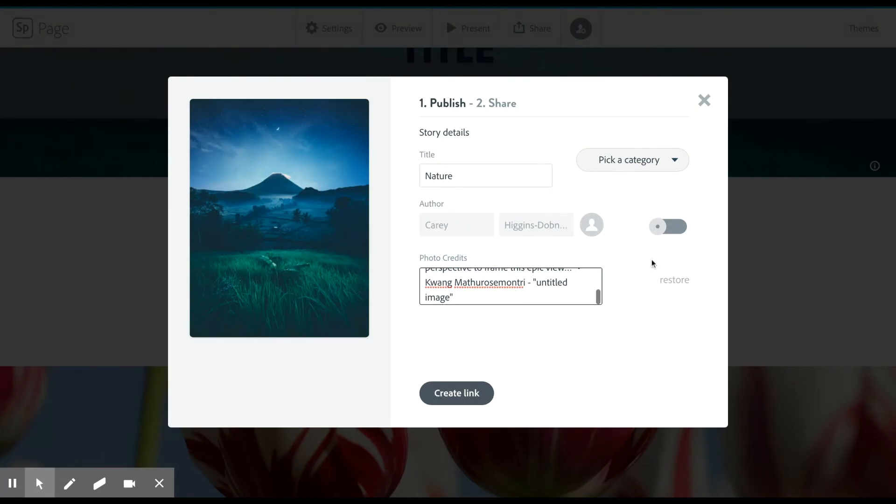
left_click(675, 162)
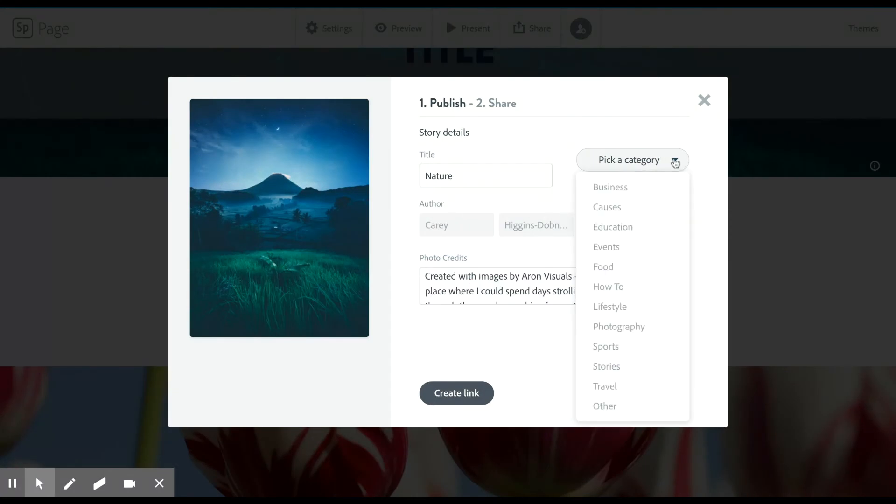
left_click(675, 162)
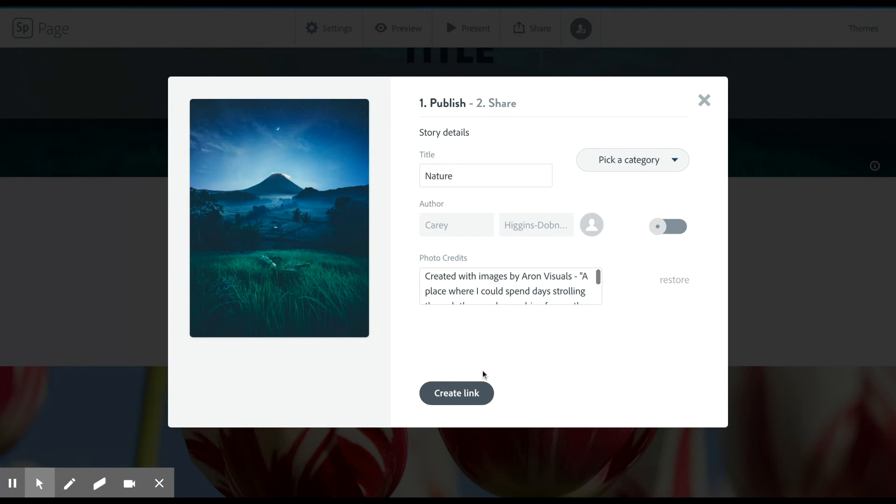
- Create the page's shareable link, copy it and open the embed option
left_click(457, 395)
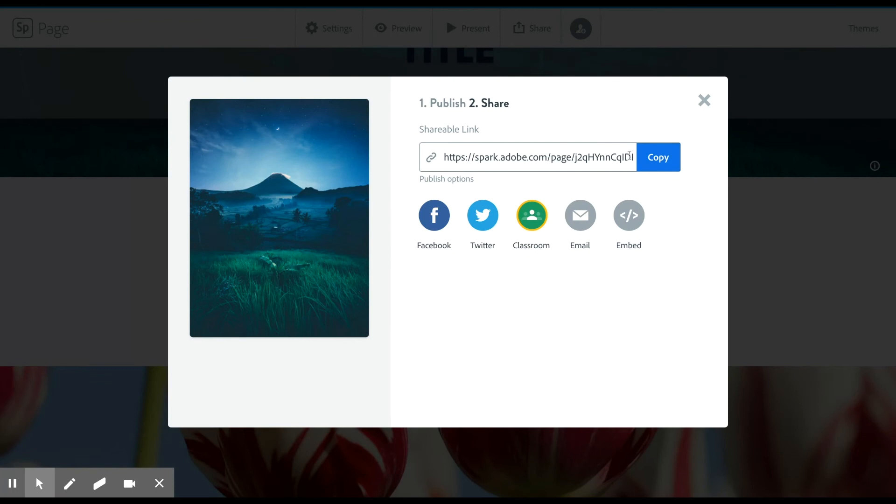
left_click(659, 163)
left_click(630, 217)
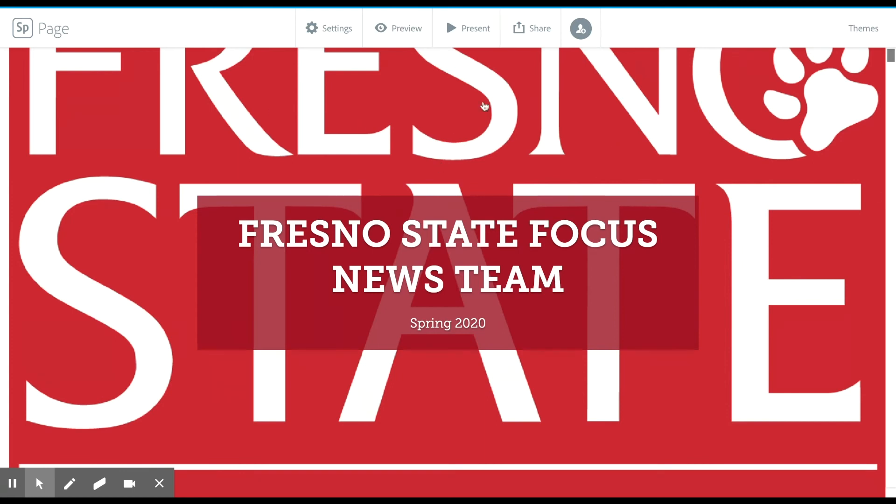
- Present the Fresno State Focus News Team page and examine its title, team photo, description and captioned editorial staff portraits
left_click(472, 29)
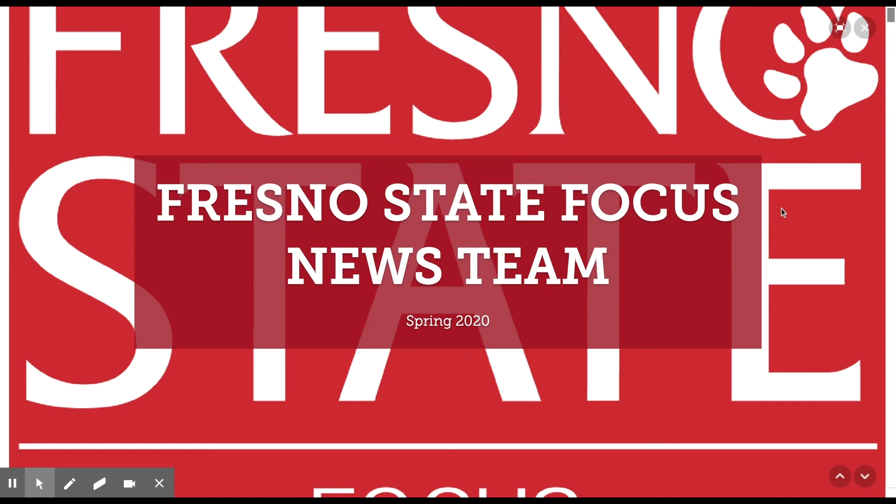
scroll(786, 278, "down", 2)
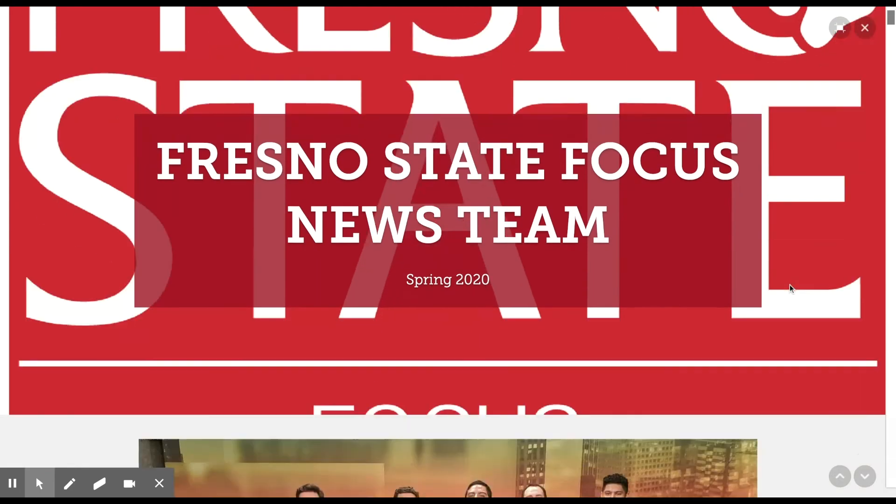
scroll(790, 285, "down", 2)
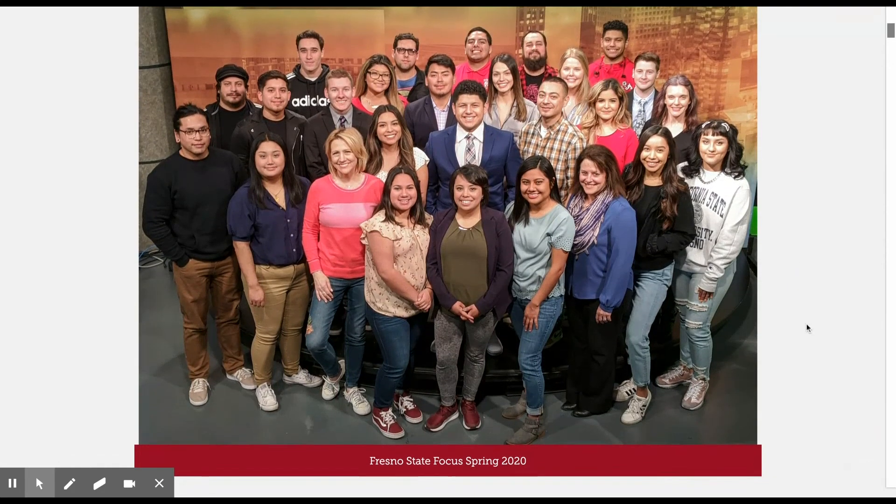
scroll(808, 326, "down", 5)
scroll(807, 325, "down", 3)
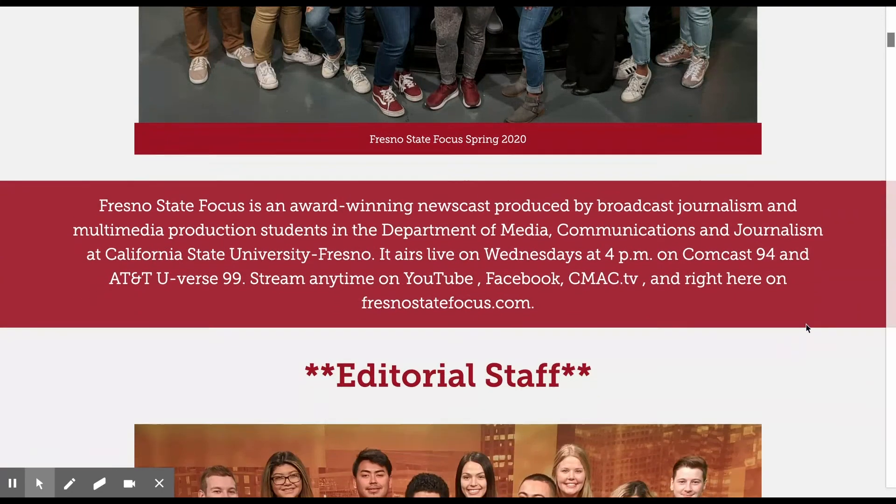
scroll(806, 329, "down", 4)
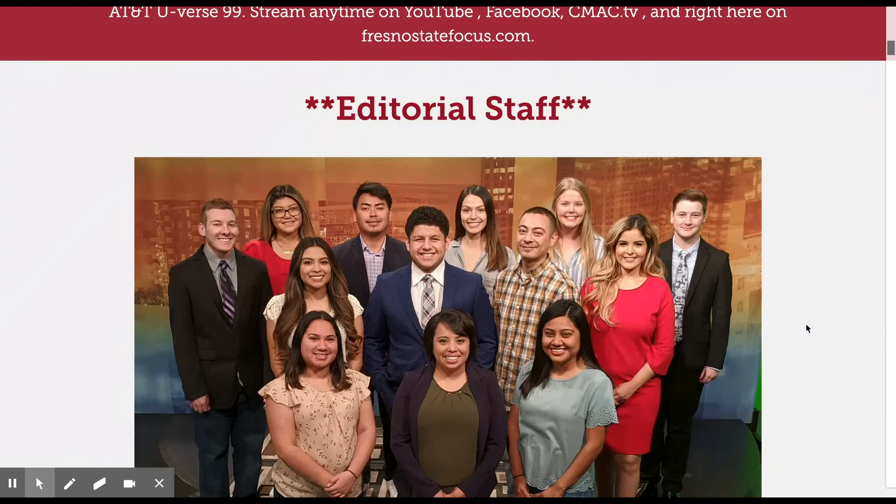
scroll(806, 329, "up", 2)
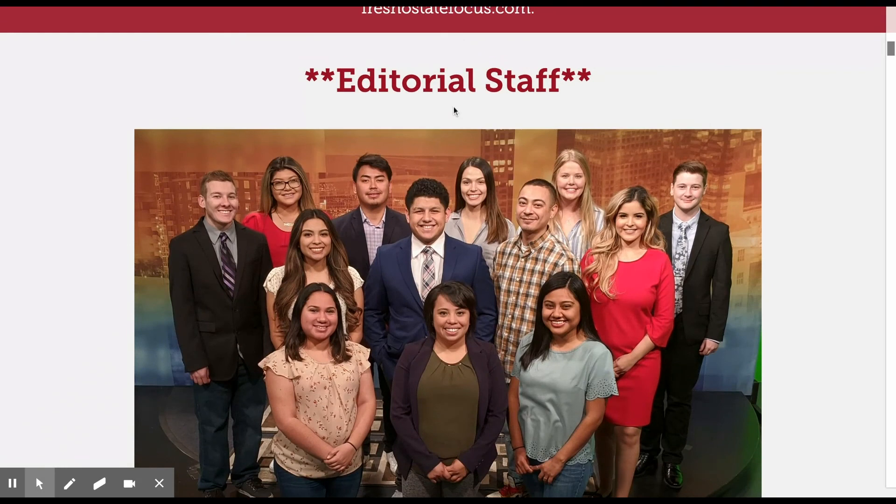
scroll(746, 392, "down", 2)
scroll(746, 392, "down", 8)
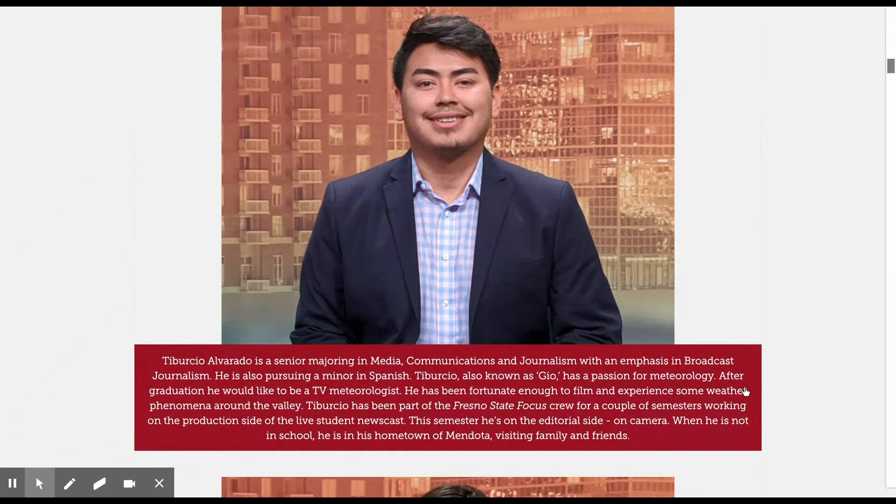
scroll(746, 392, "down", 2)
scroll(746, 392, "down", 8)
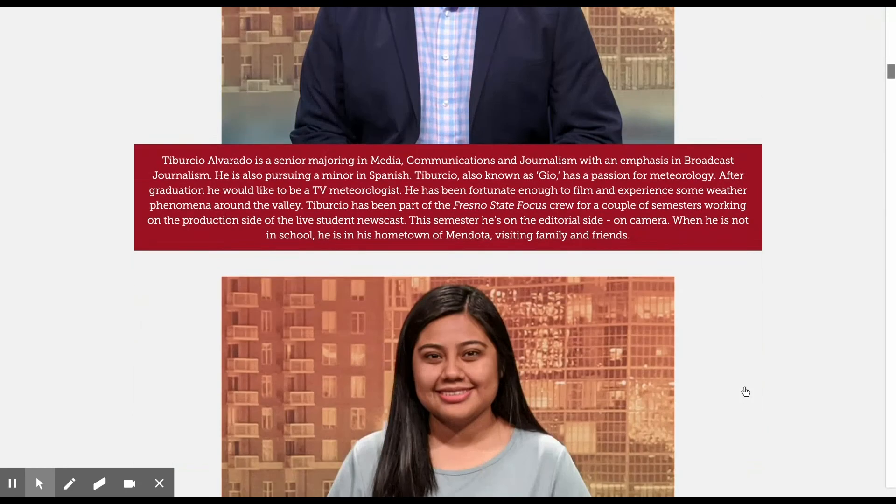
scroll(745, 392, "down", 6)
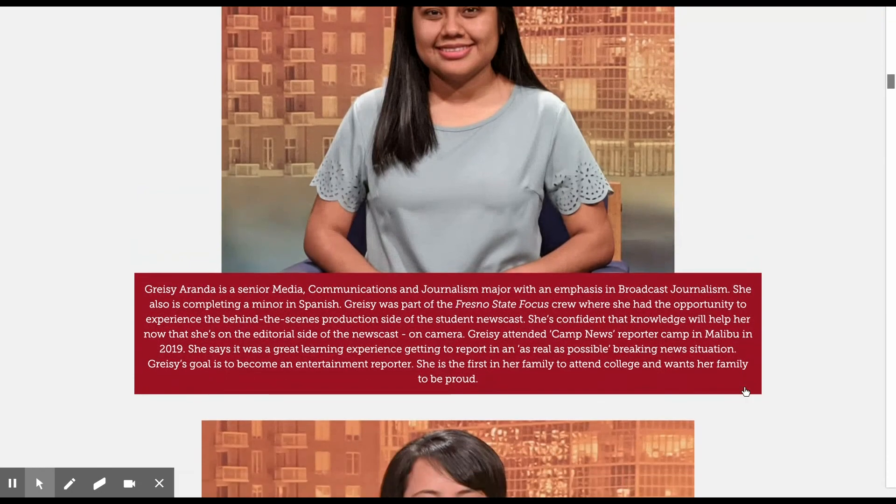
scroll(746, 392, "down", 9)
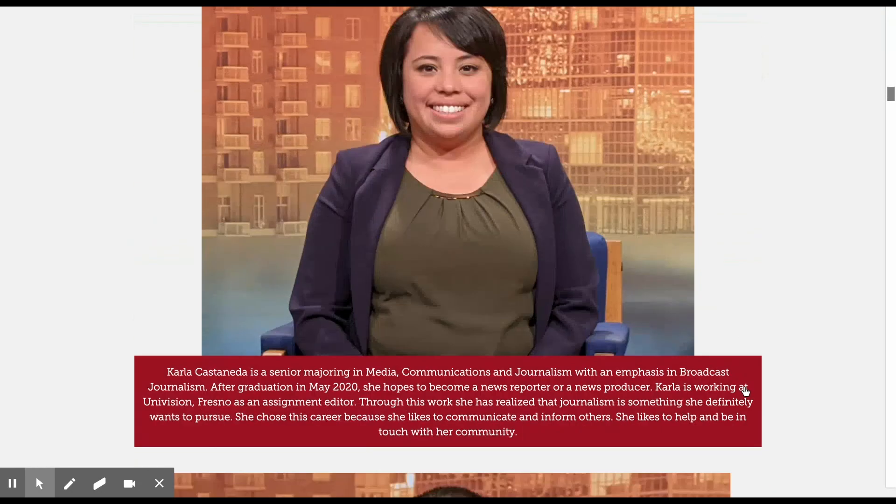
scroll(746, 392, "down", 10)
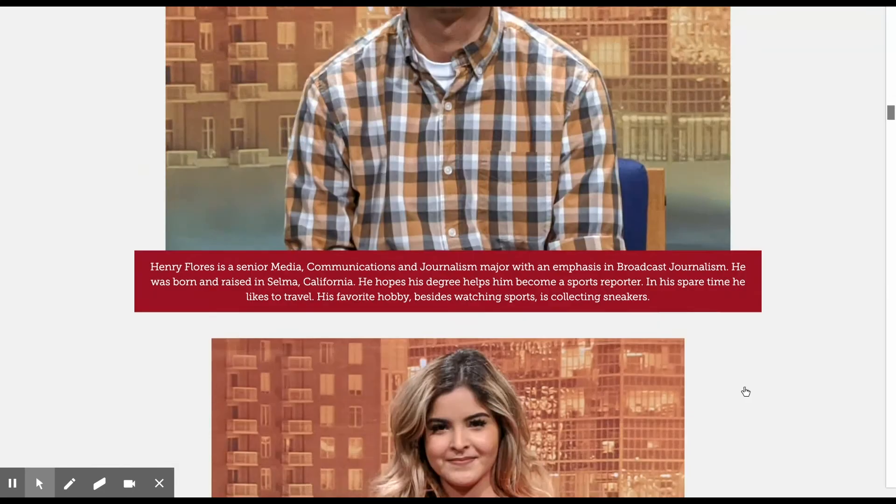
scroll(746, 392, "down", 8)
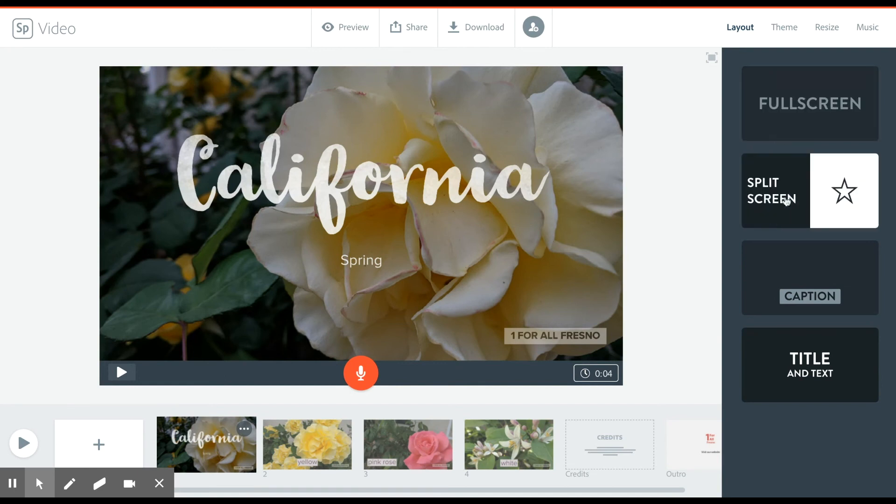
- In the Adobe Spark Video project, try the Split Screen and Fullscreen layouts on the California slide and return it to Title and Text
left_click(784, 198)
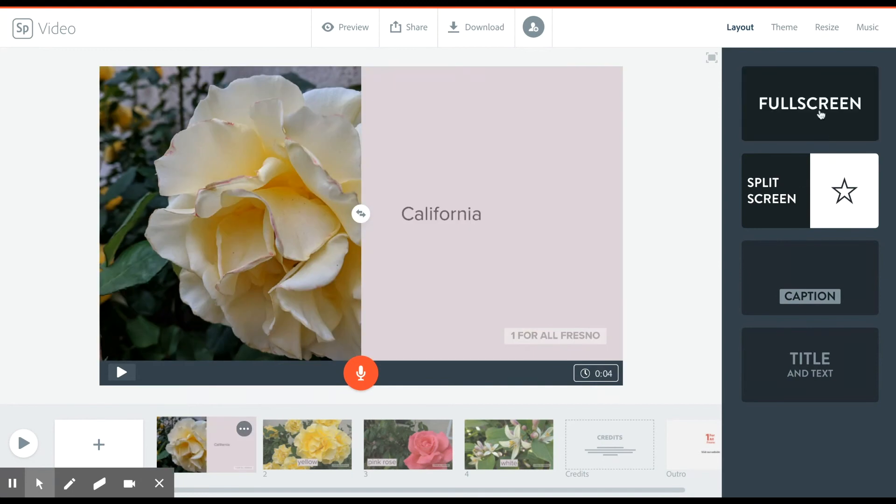
left_click(821, 114)
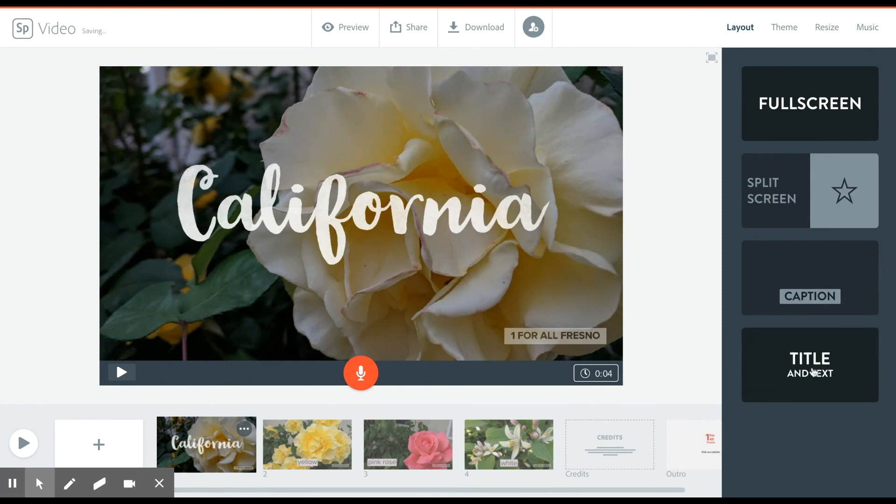
left_click(813, 372)
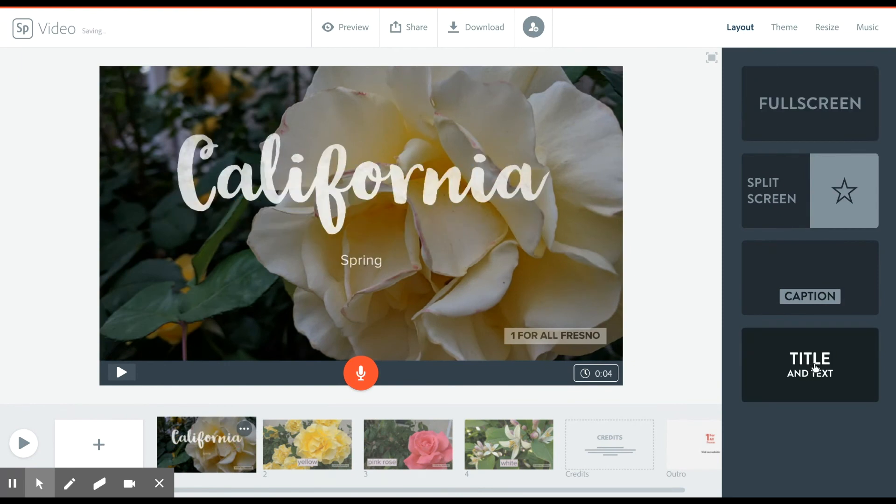
- Review the yellow, pink rose and white slides with their captions and layout
left_click(296, 438)
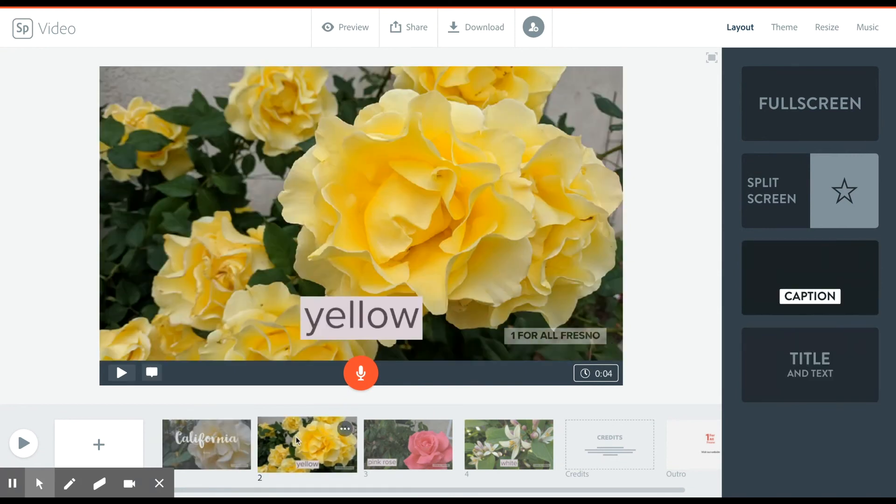
left_click(414, 446)
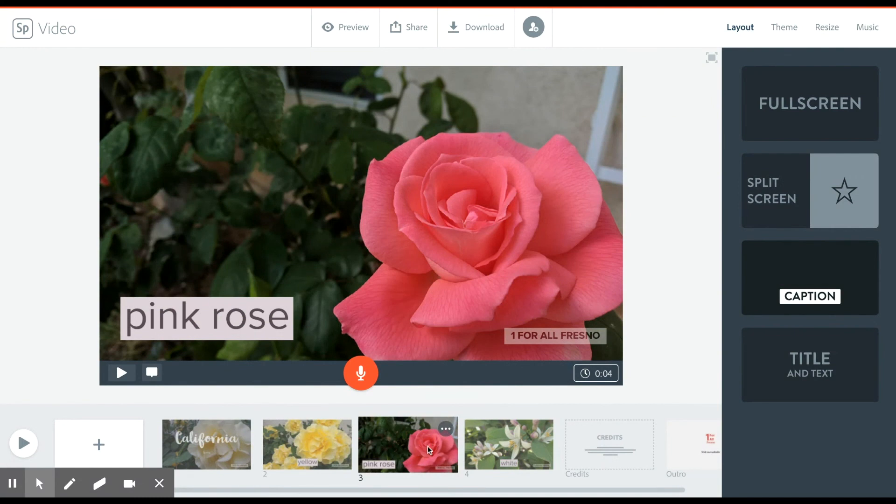
left_click(504, 443)
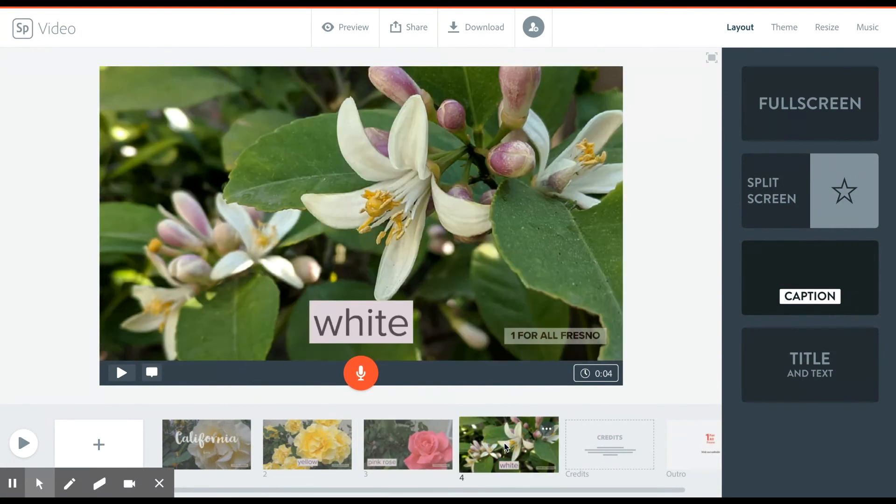